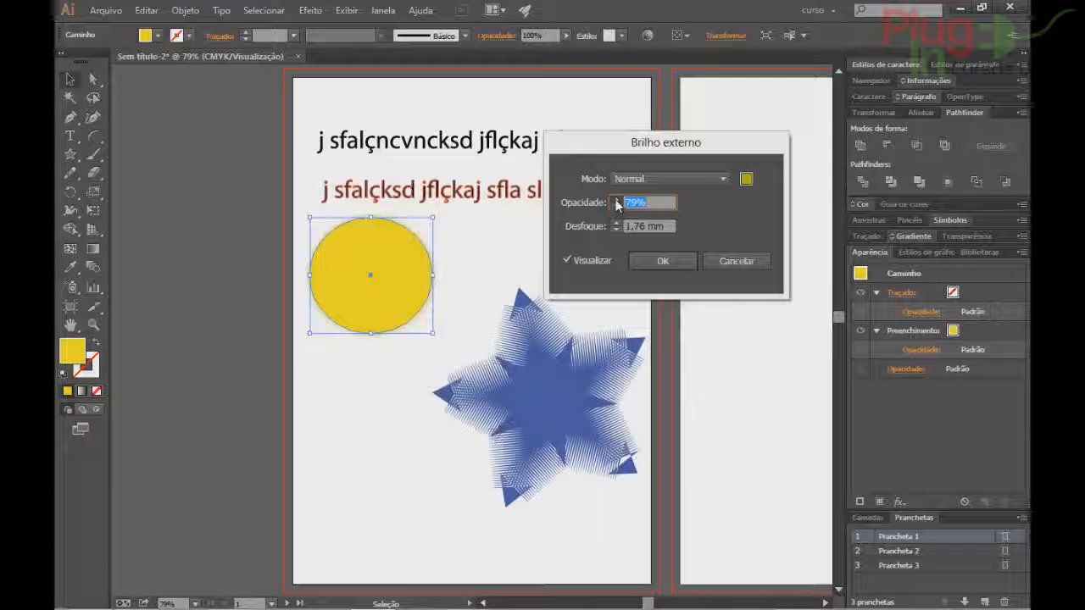
pyautogui.click(616, 200)
pyautogui.click(616, 200)
pyautogui.click(617, 200)
pyautogui.click(616, 200)
pyautogui.click(616, 201)
pyautogui.click(616, 200)
pyautogui.click(616, 200)
pyautogui.click(616, 200)
# Make the outer glow blue with 83% opacity and a 13 mm blur, and apply it.
pyautogui.click(616, 223)
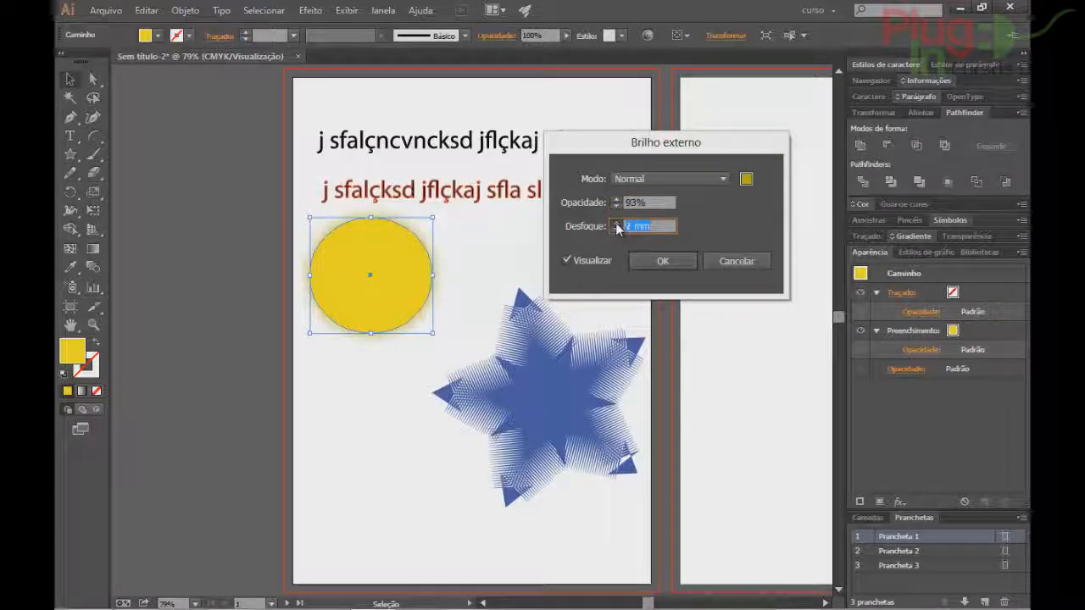
pyautogui.click(746, 178)
pyautogui.click(558, 280)
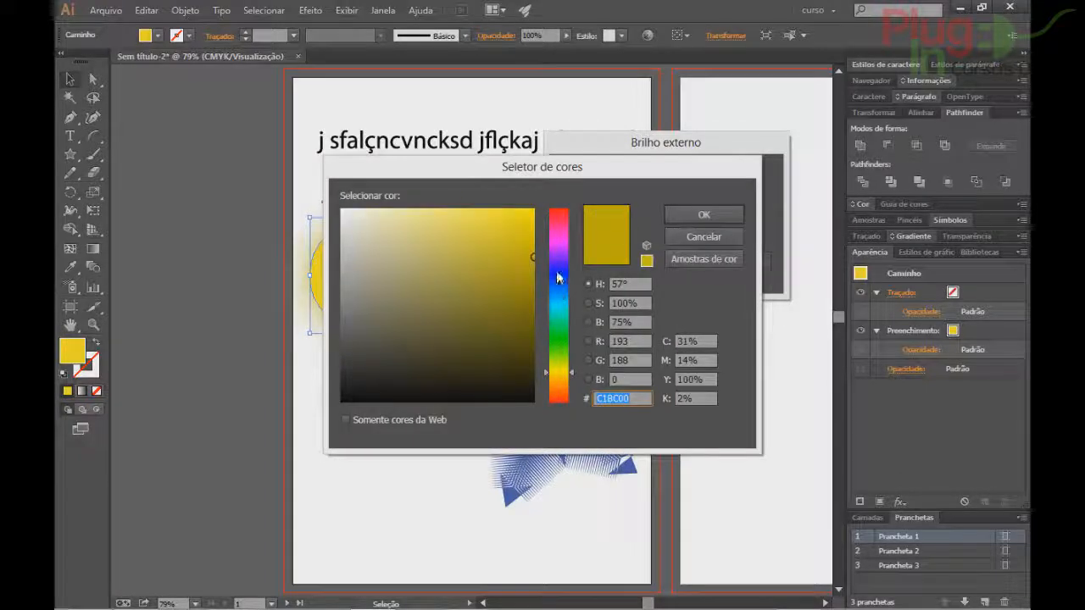
pyautogui.click(685, 205)
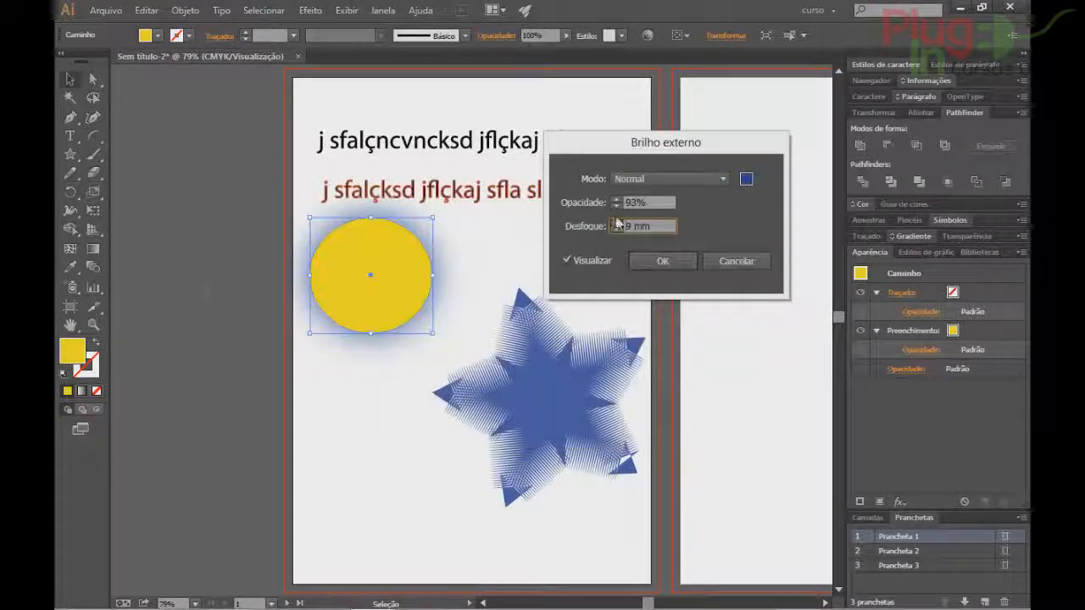
pyautogui.click(616, 224)
pyautogui.click(616, 223)
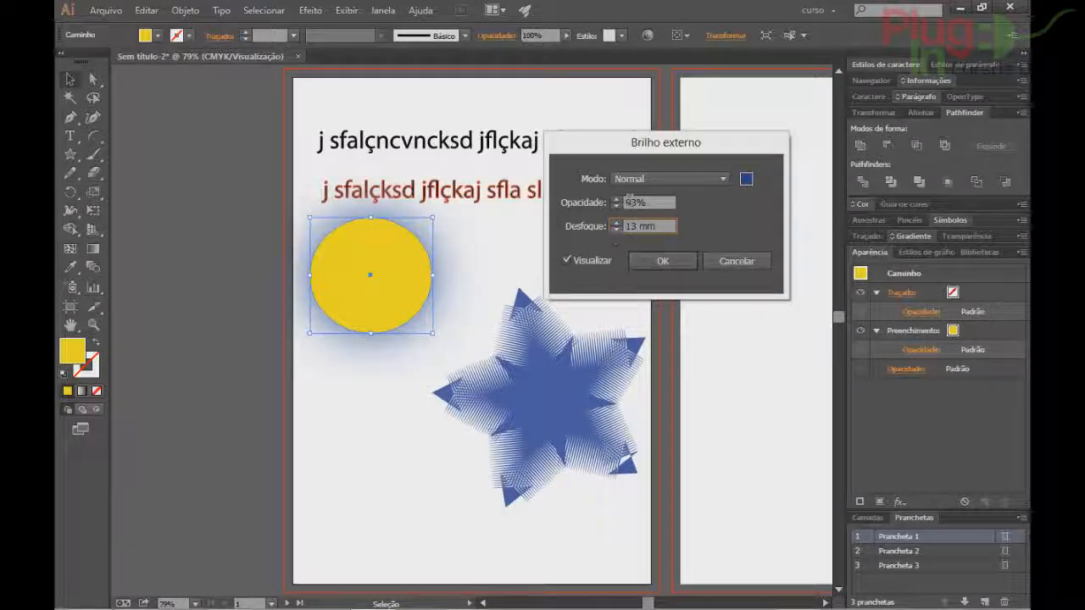
pyautogui.click(617, 205)
pyautogui.click(617, 206)
pyautogui.click(617, 207)
pyautogui.click(617, 207)
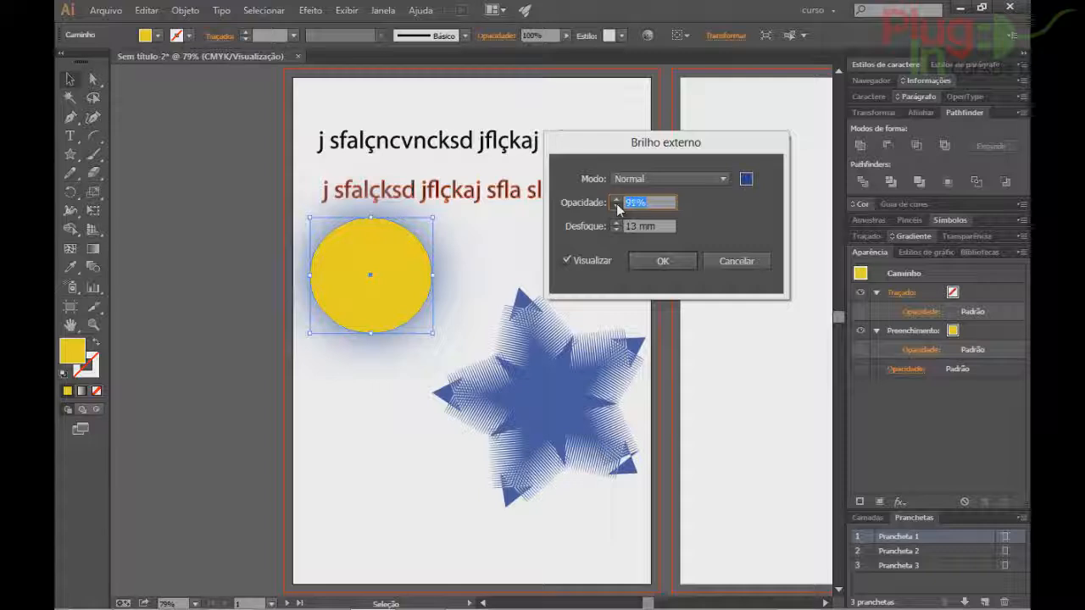
pyautogui.click(678, 261)
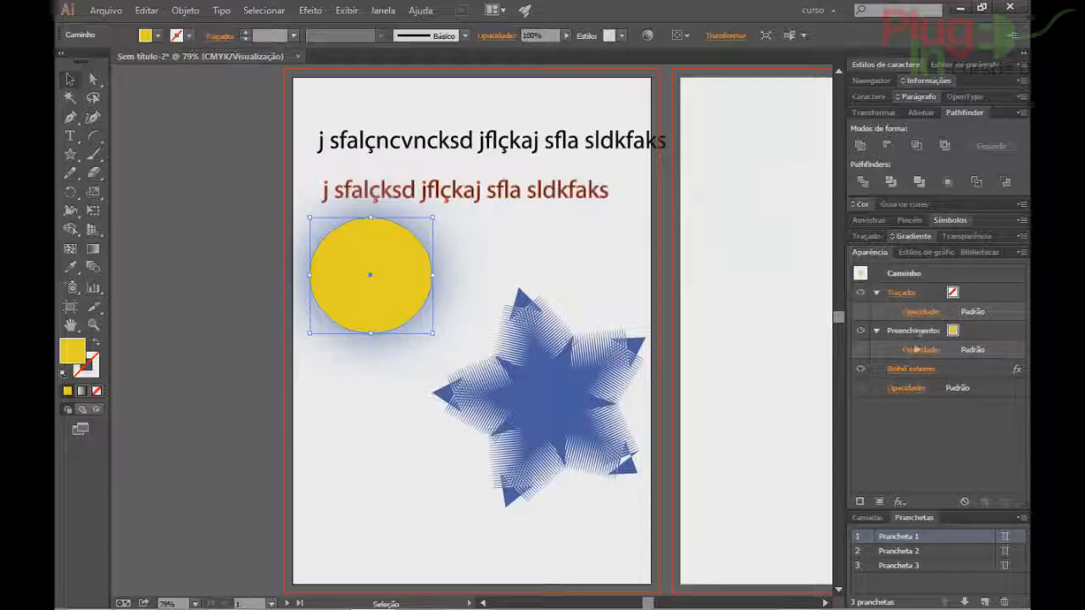
# Hide the outer glow and preview a Brilho interno (Inner Glow) in Normal mode.
pyautogui.click(861, 373)
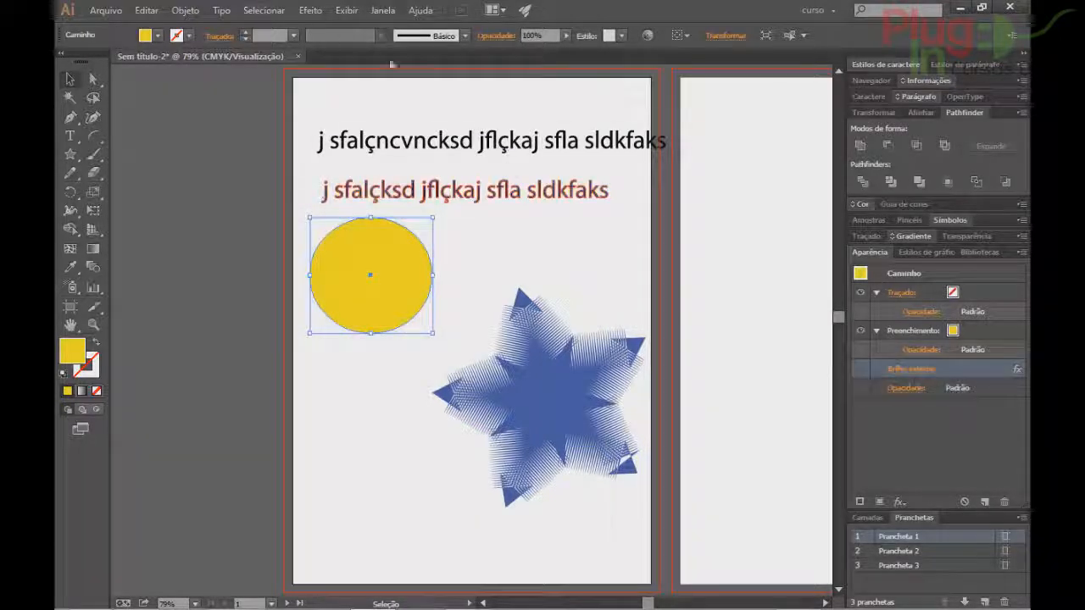
pyautogui.click(308, 10)
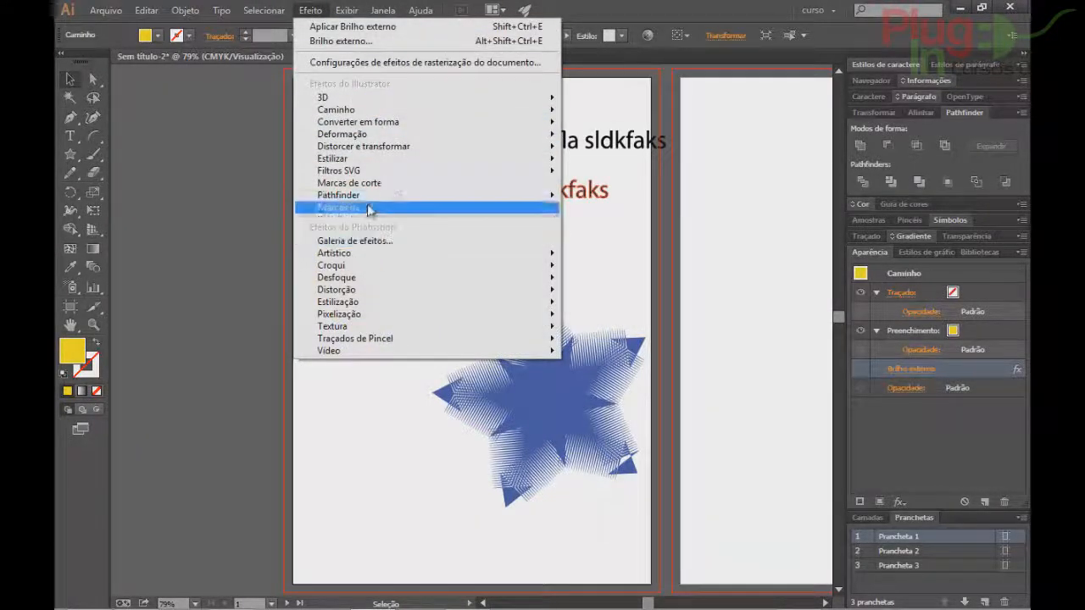
pyautogui.moveTo(395, 154)
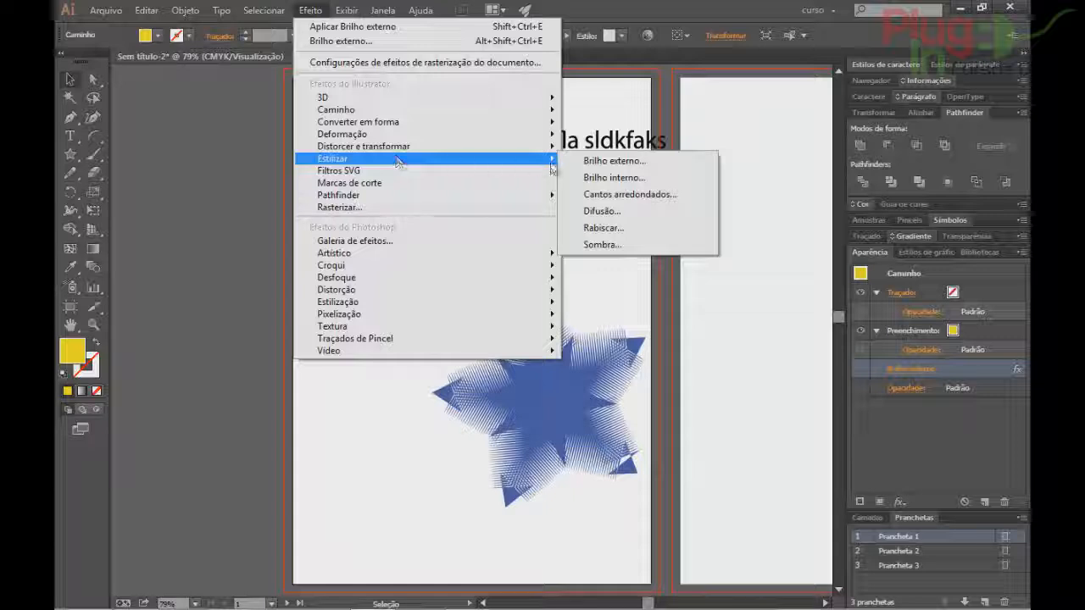
pyautogui.click(595, 178)
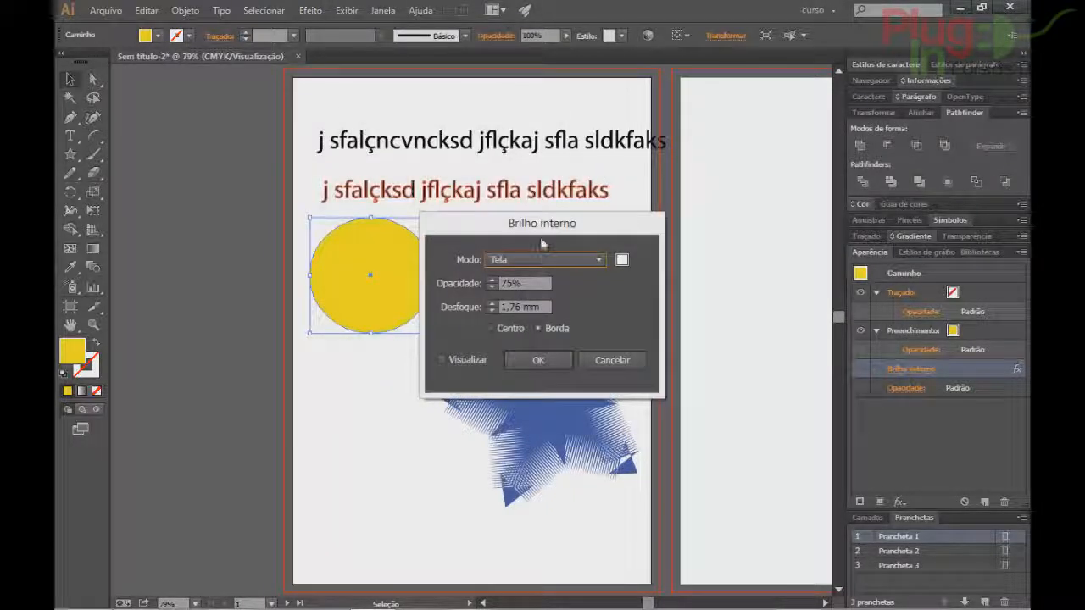
pyautogui.moveTo(585, 214); pyautogui.dragTo(657, 180)
pyautogui.click(573, 309)
pyautogui.click(603, 212)
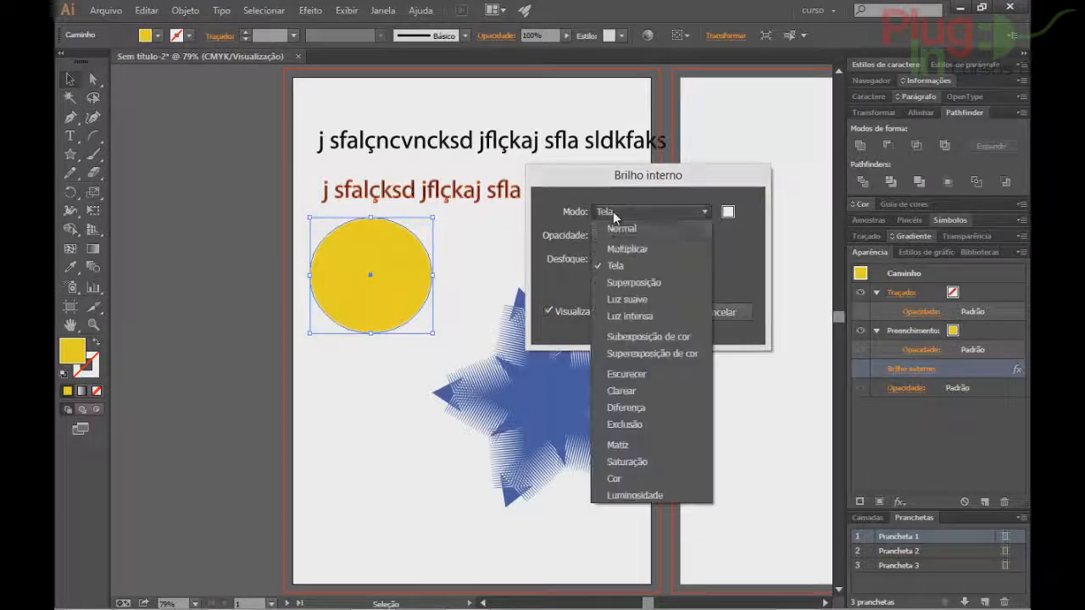
pyautogui.click(609, 224)
# Try a green inner glow with an 8 mm blur, then cancel it.
pyautogui.click(729, 212)
pyautogui.moveTo(558, 339); pyautogui.dragTo(557, 318)
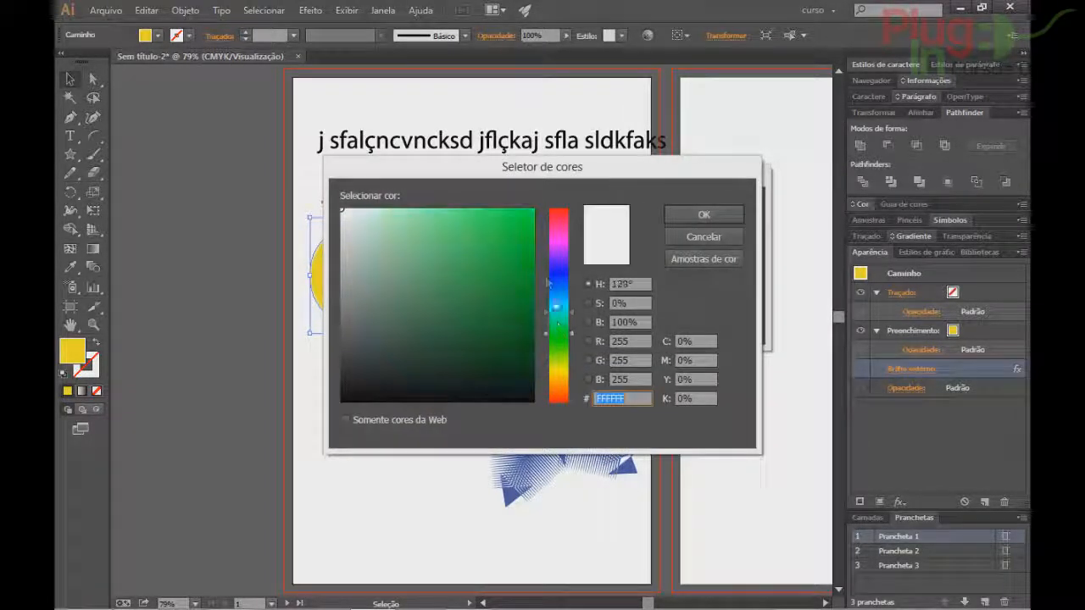
pyautogui.click(532, 231)
pyautogui.click(703, 214)
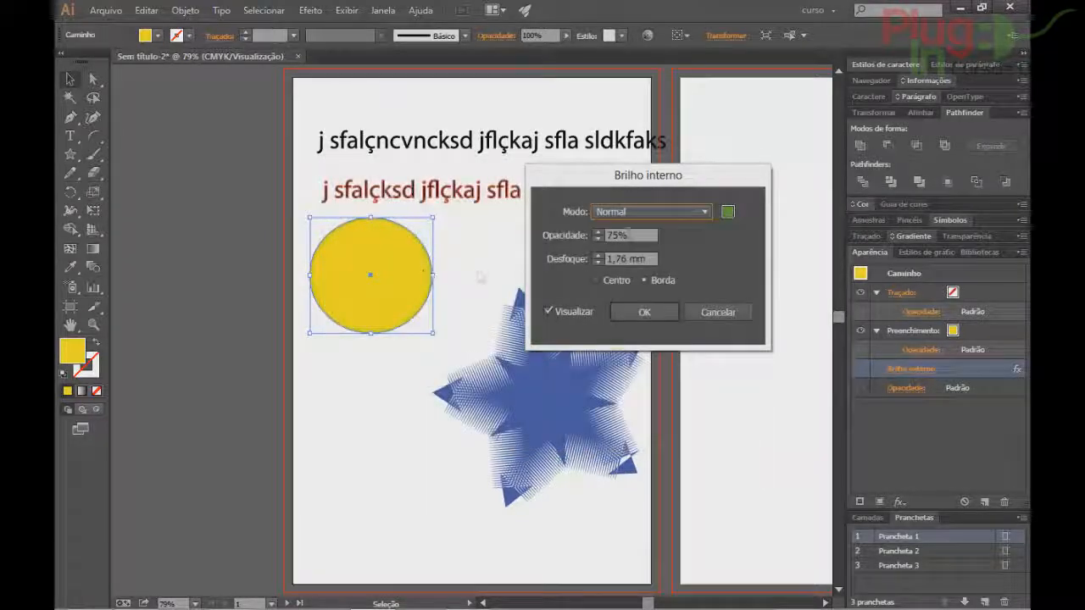
pyautogui.click(598, 256)
pyautogui.click(598, 256)
pyautogui.click(598, 257)
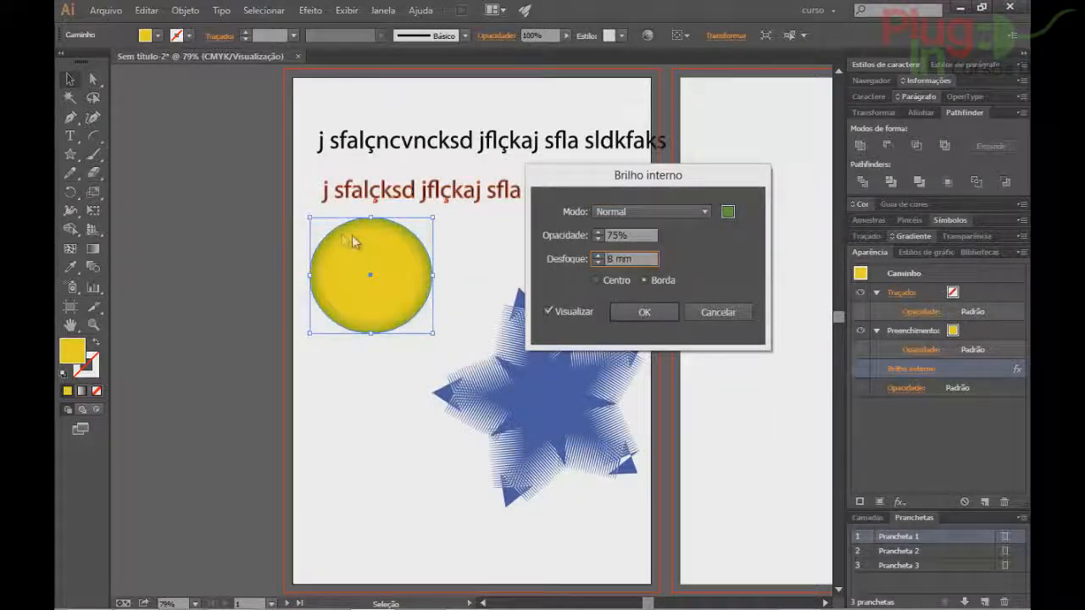
pyautogui.click(611, 282)
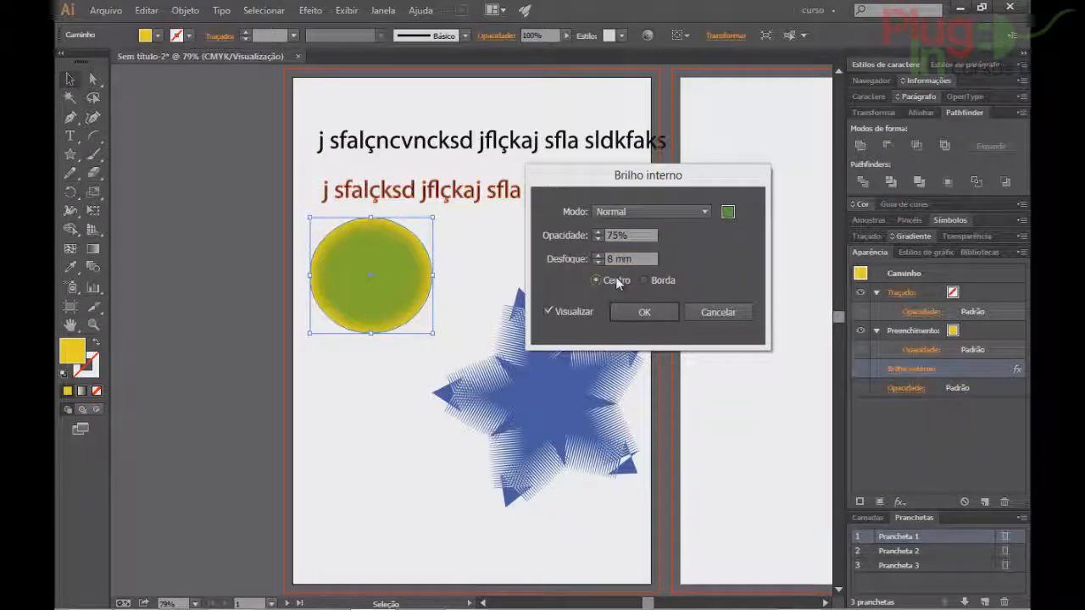
pyautogui.click(665, 282)
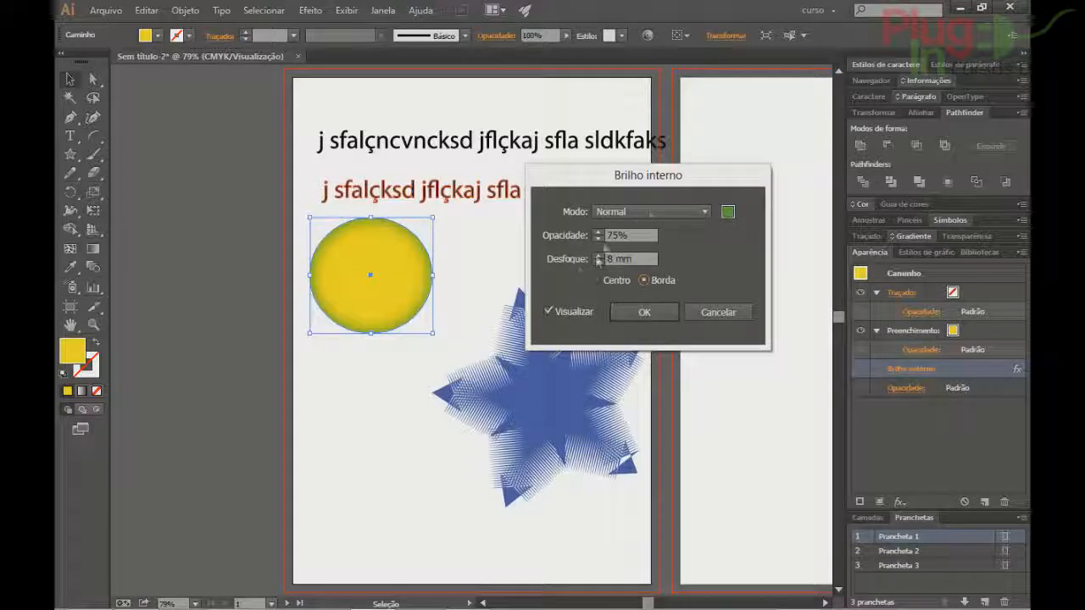
pyautogui.click(718, 312)
pyautogui.click(310, 10)
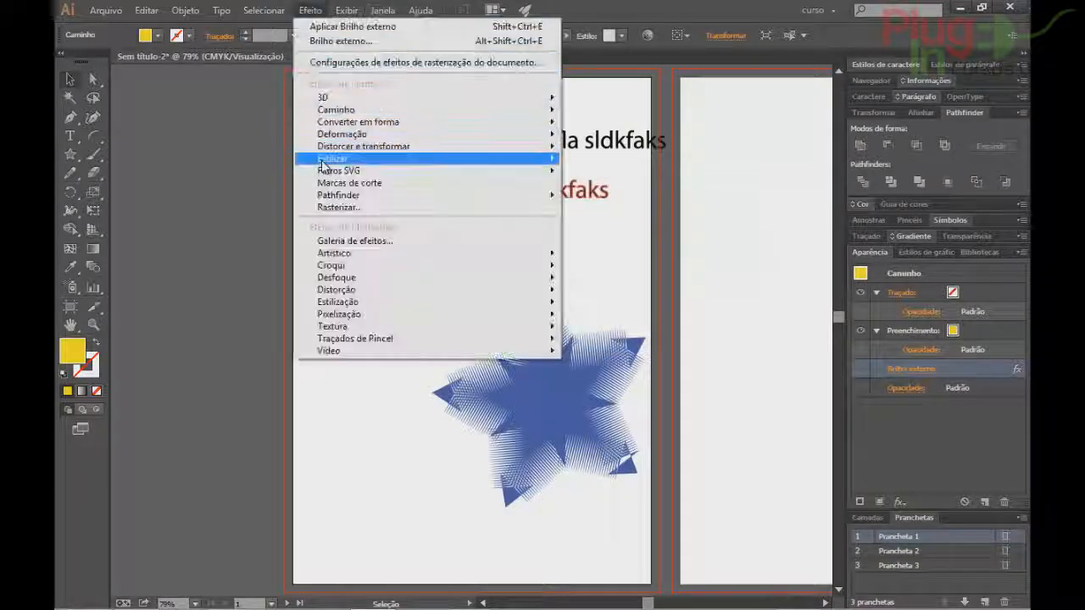
# Draw a yellow rectangle below the circle over the star, undoing the corner rounding.
pyautogui.moveTo(322, 162)
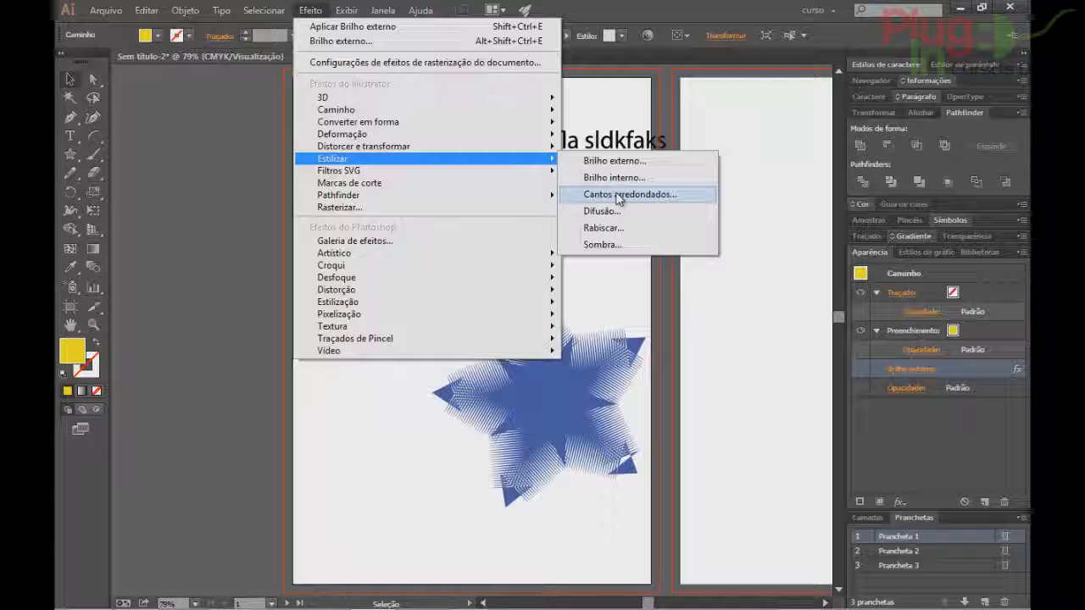
pyautogui.click(651, 3)
pyautogui.click(73, 158)
pyautogui.moveTo(75, 164); pyautogui.dragTo(140, 159)
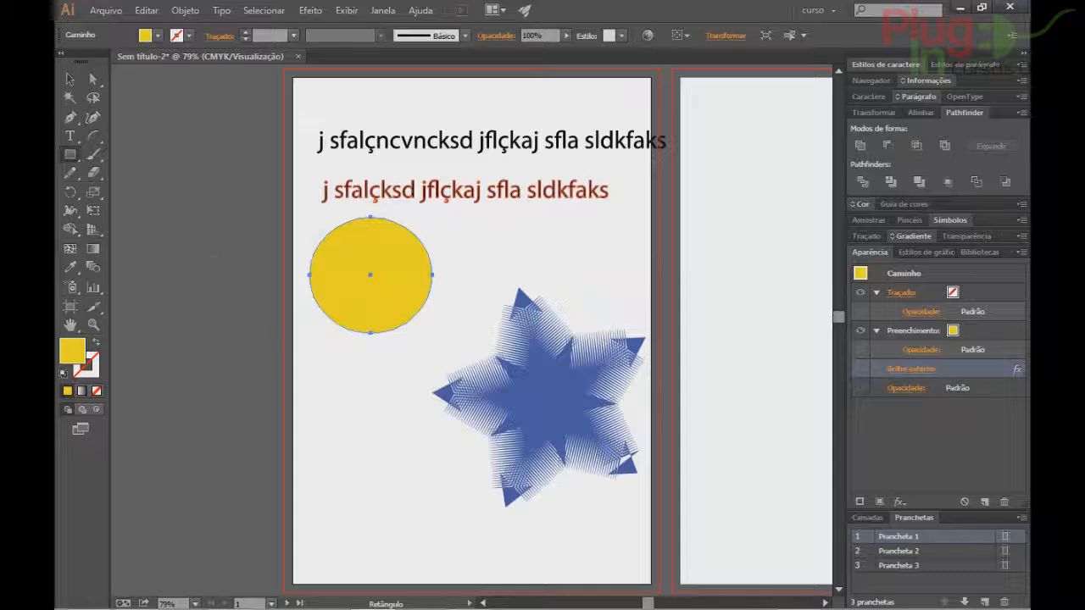
pyautogui.click(65, 161)
pyautogui.moveTo(331, 376); pyautogui.dragTo(521, 494)
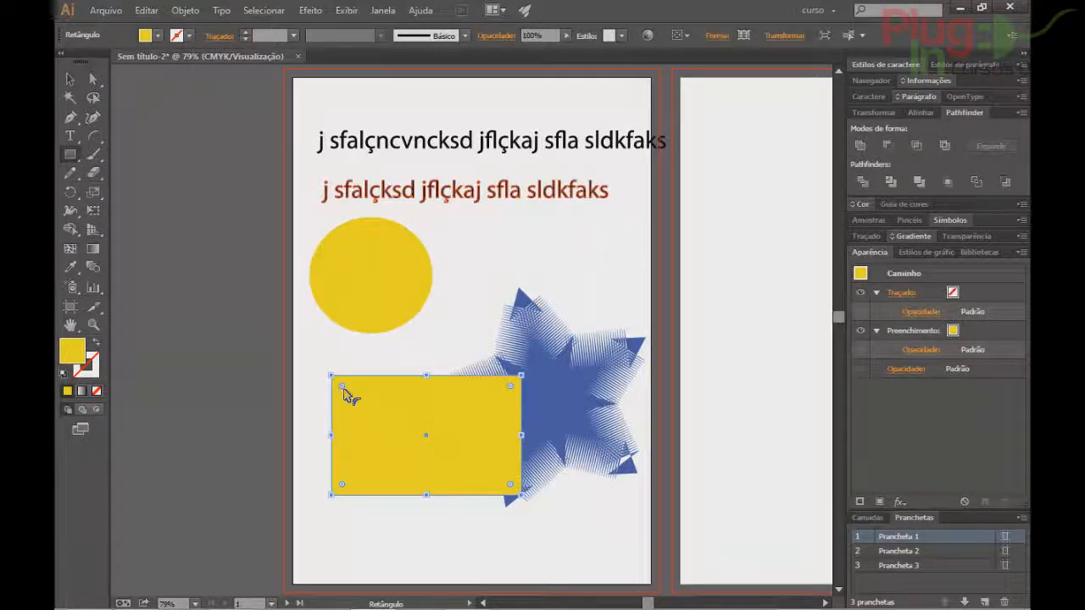
pyautogui.moveTo(342, 387); pyautogui.dragTo(362, 413)
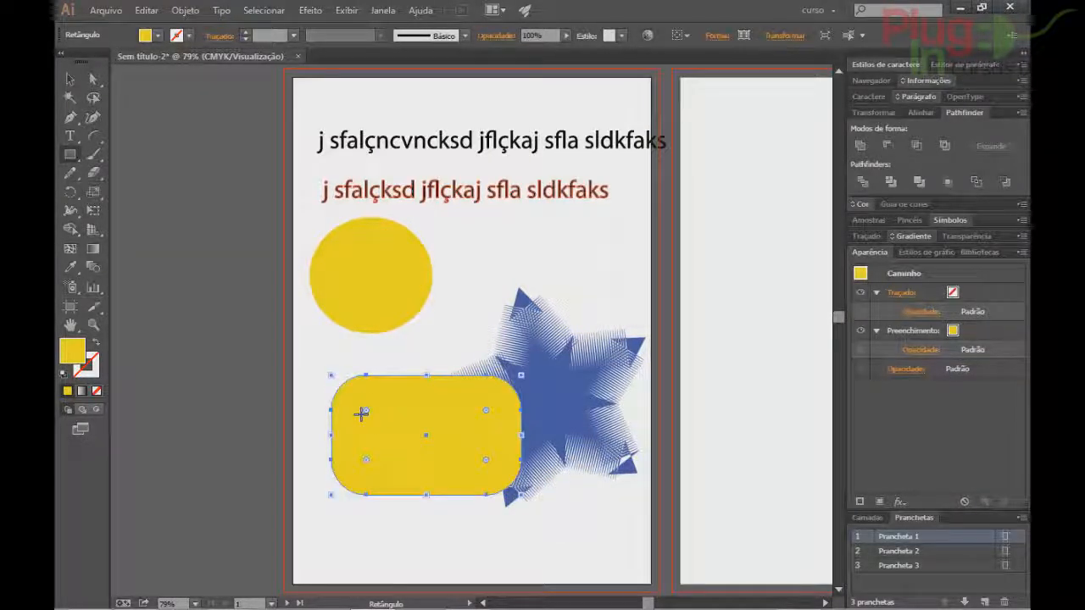
pyautogui.hotkey('ctrl', 'z')
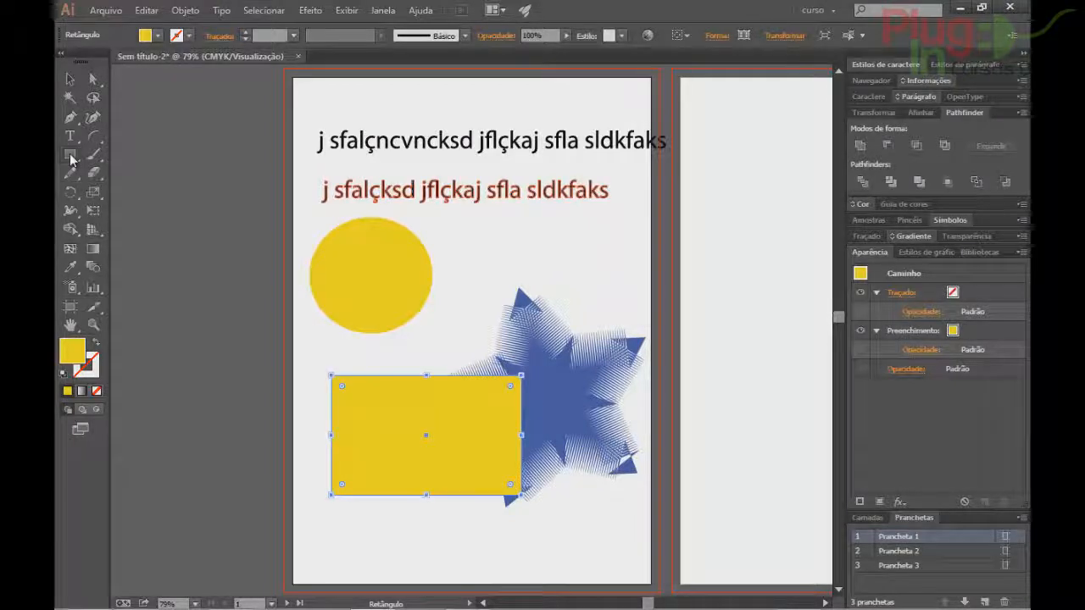
# Try the Retângulo arredondado tool, cancel its size dialog, and return to Seleção.
pyautogui.click(69, 154)
pyautogui.click(165, 174)
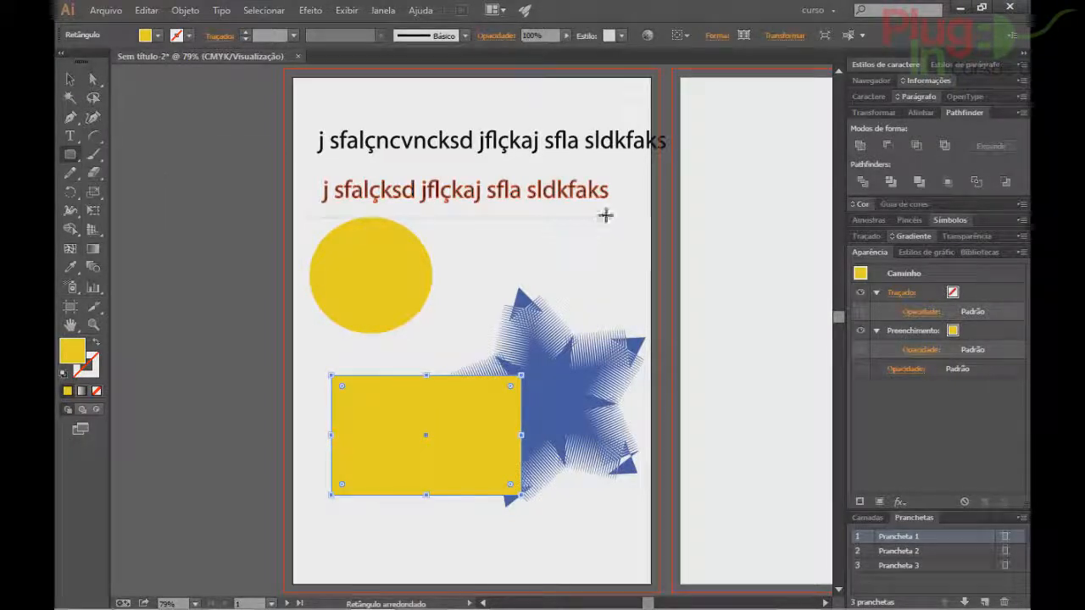
pyautogui.click(605, 218)
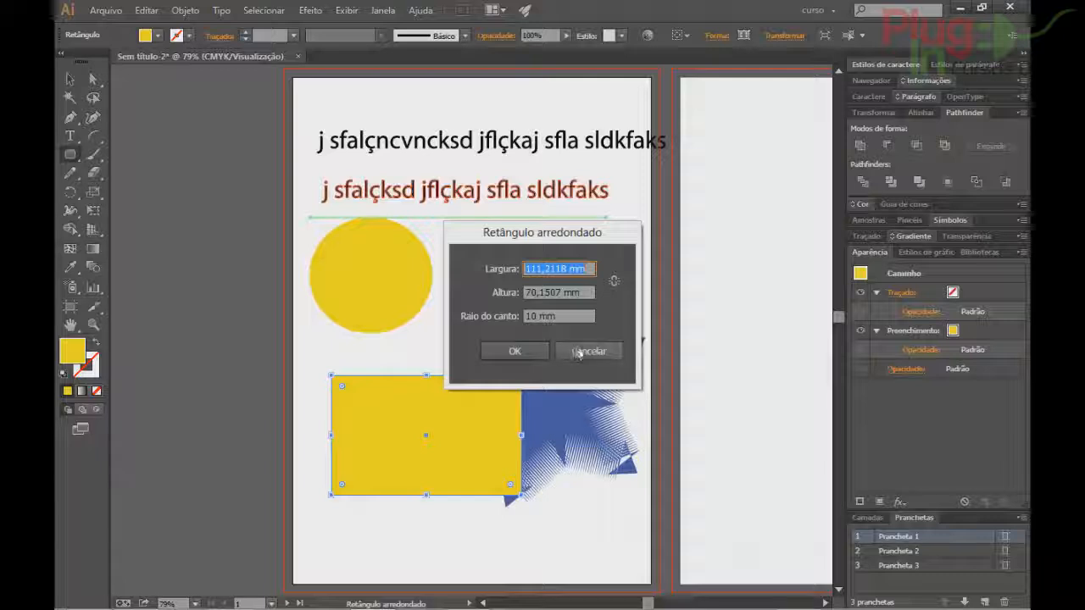
pyautogui.click(576, 349)
pyautogui.click(71, 79)
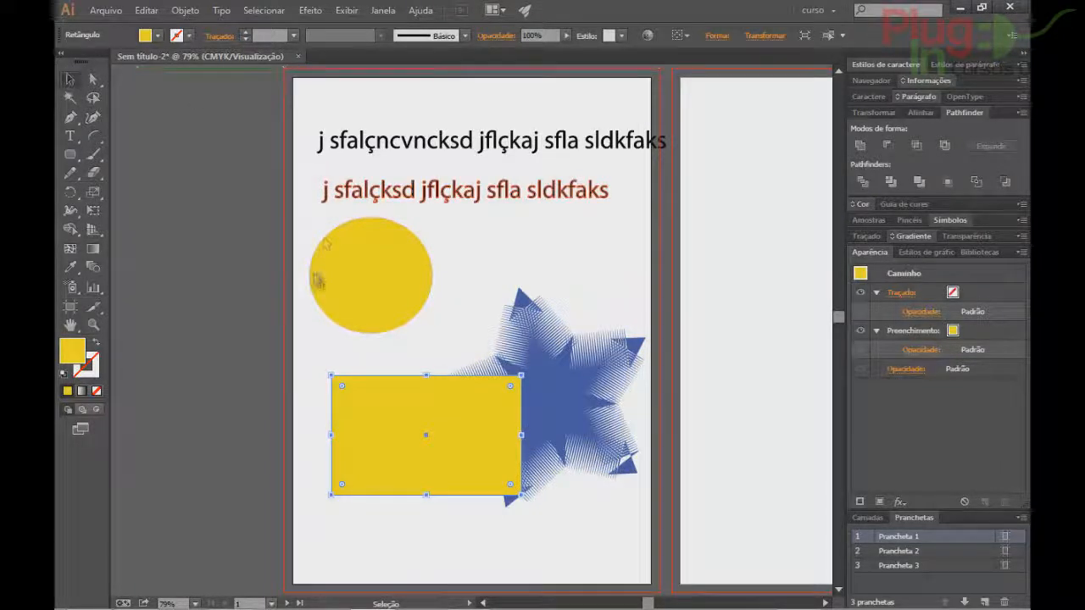
pyautogui.click(310, 10)
pyautogui.moveTo(343, 160)
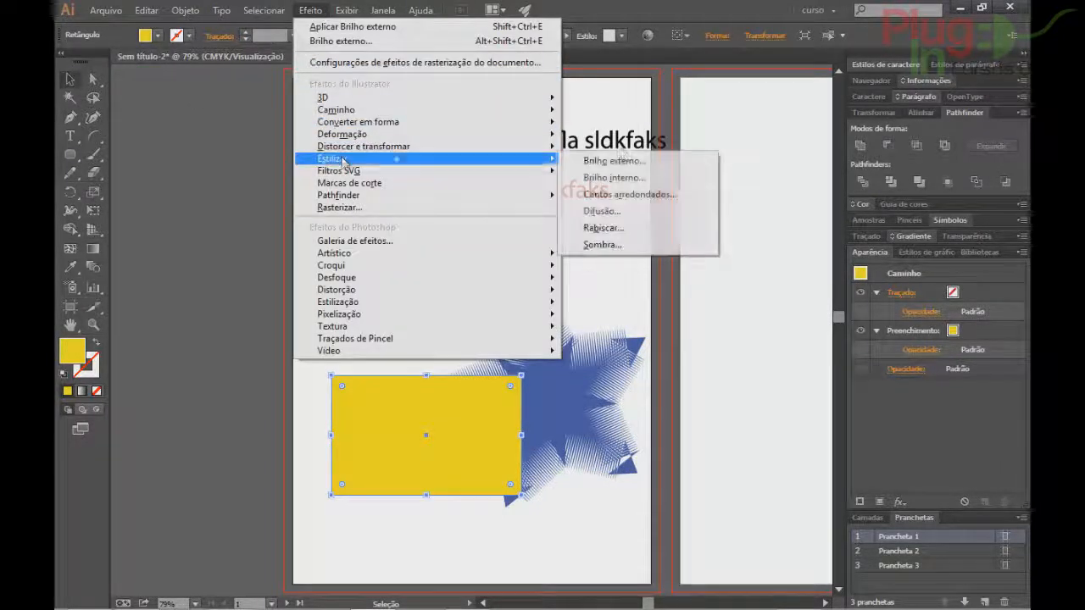
pyautogui.click(644, 194)
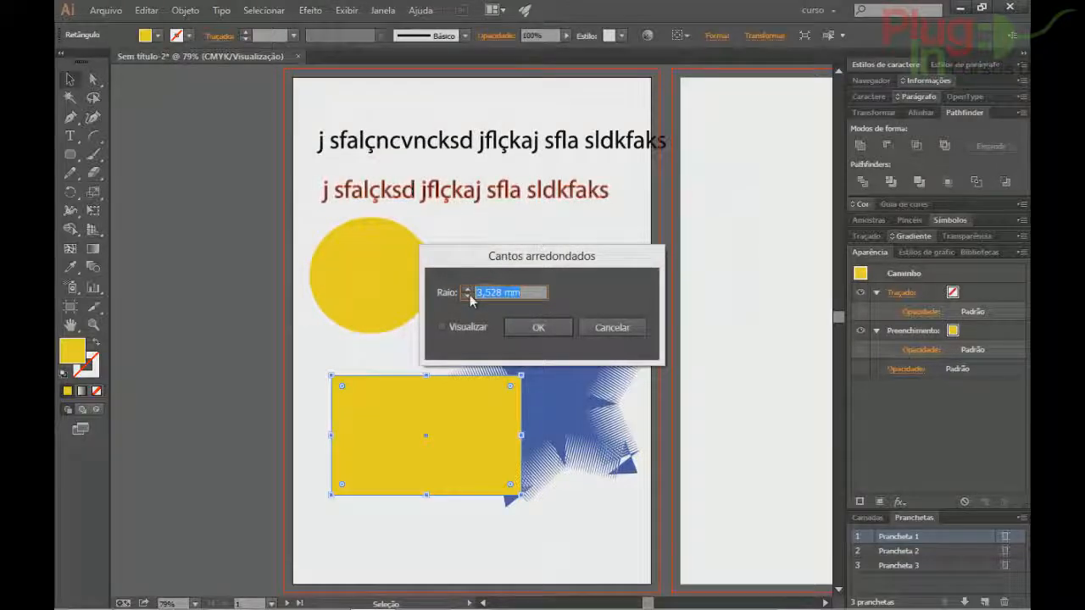
pyautogui.click(460, 327)
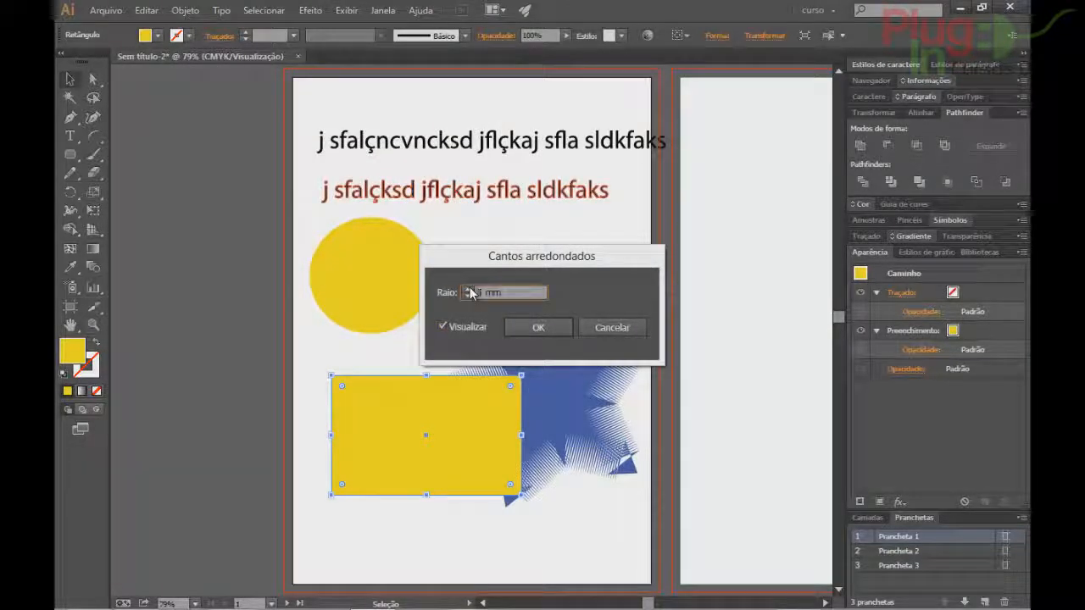
pyautogui.click(470, 289)
pyautogui.click(469, 289)
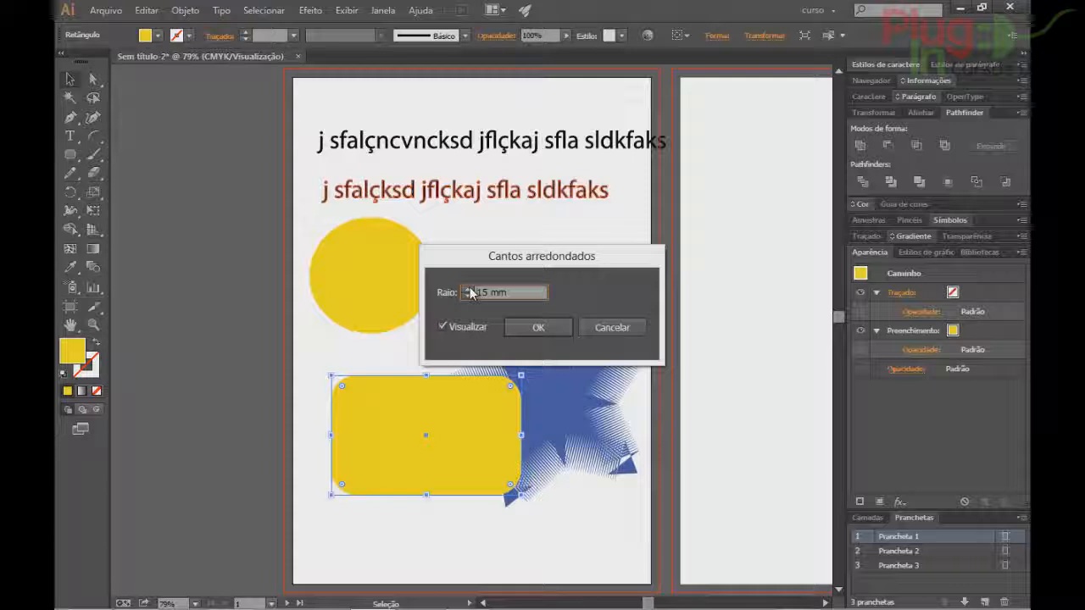
pyautogui.click(618, 328)
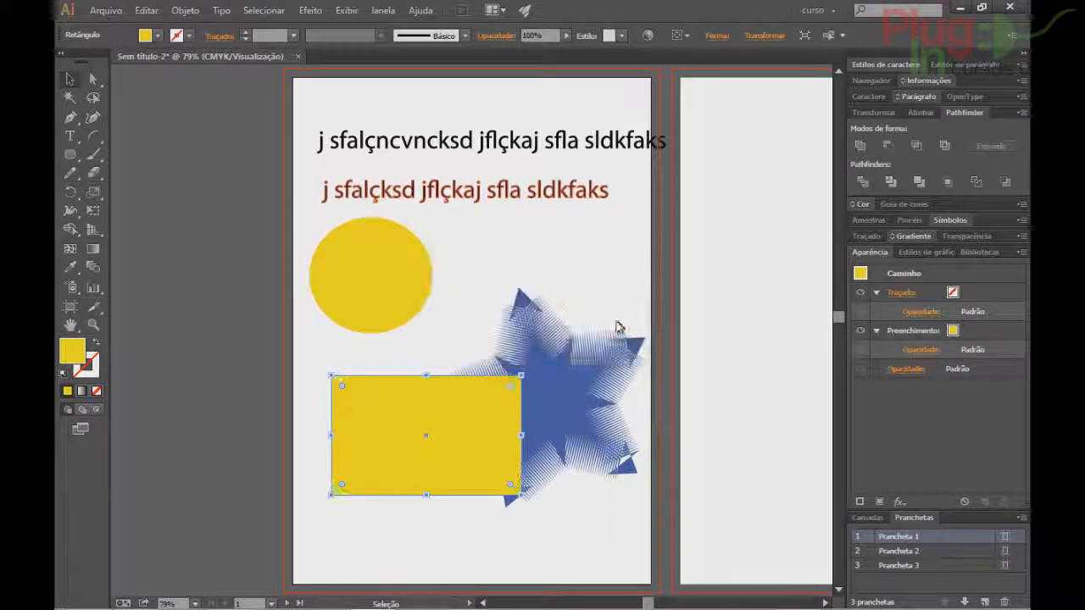
# Preview an 8 mm Difusão (Feather) on the yellow rectangle, then cancel it.
pyautogui.click(310, 10)
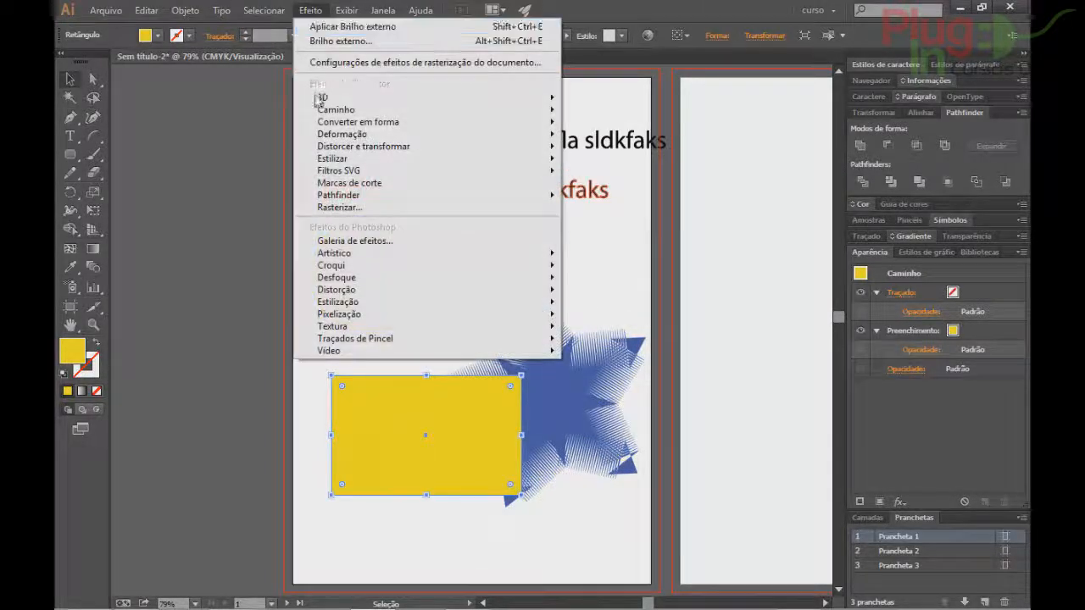
pyautogui.moveTo(329, 160)
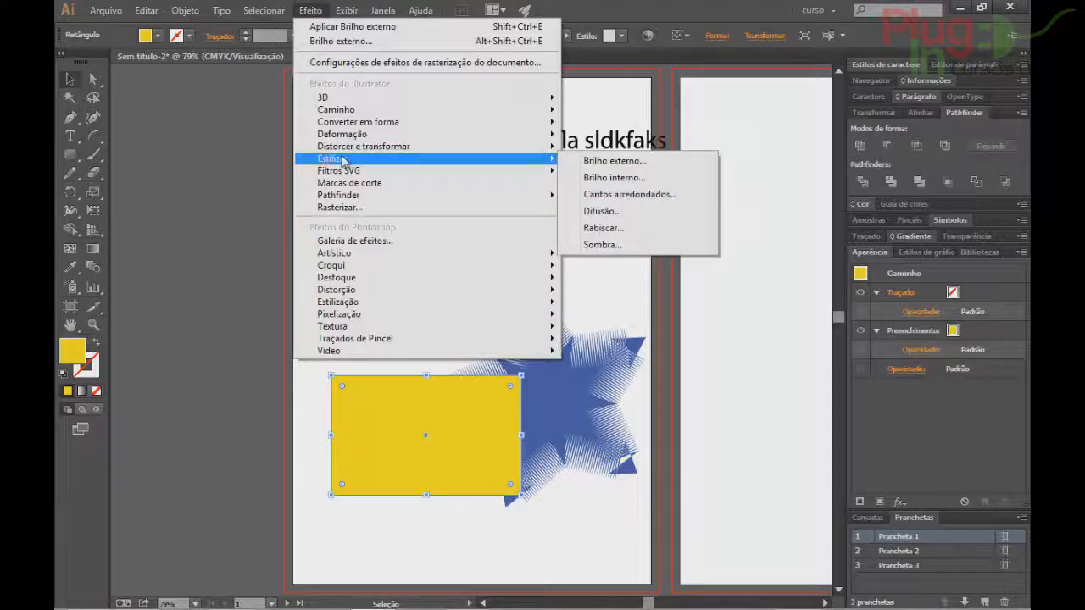
pyautogui.click(587, 212)
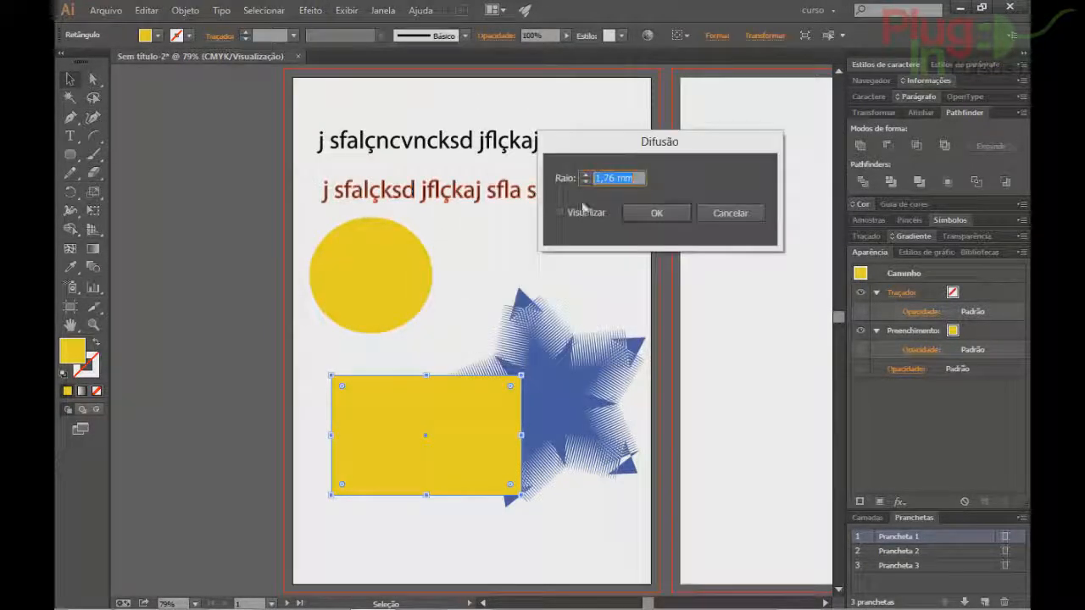
pyautogui.click(560, 212)
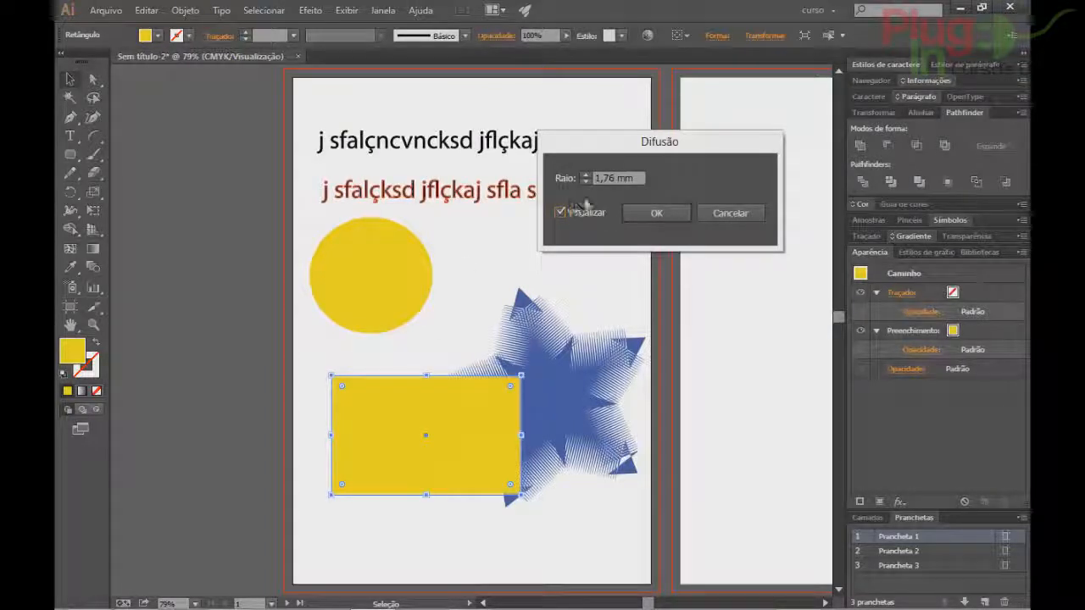
pyautogui.click(584, 178)
pyautogui.click(586, 176)
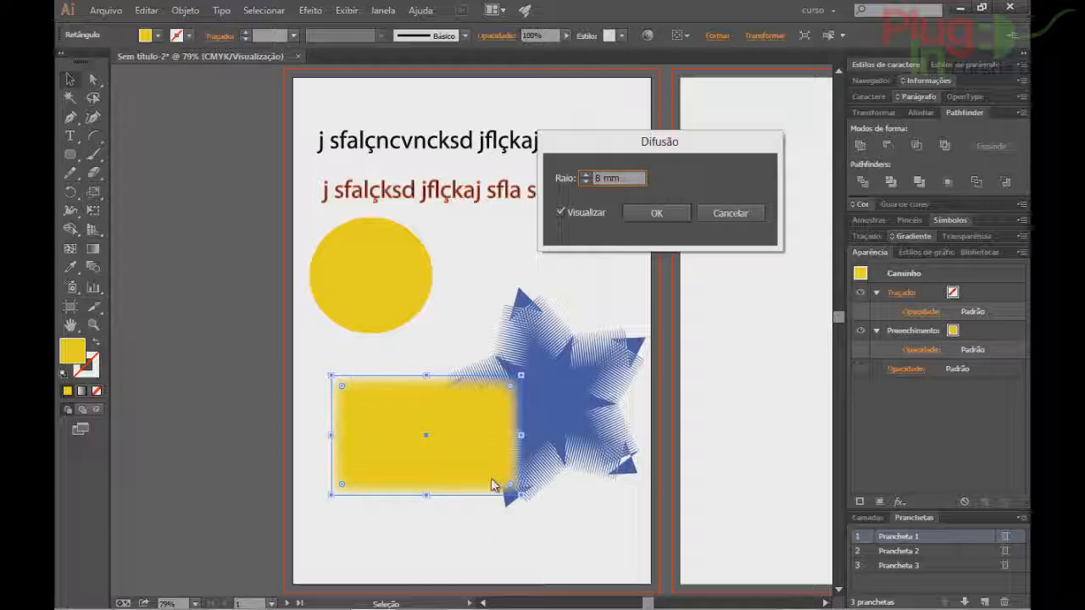
pyautogui.click(730, 214)
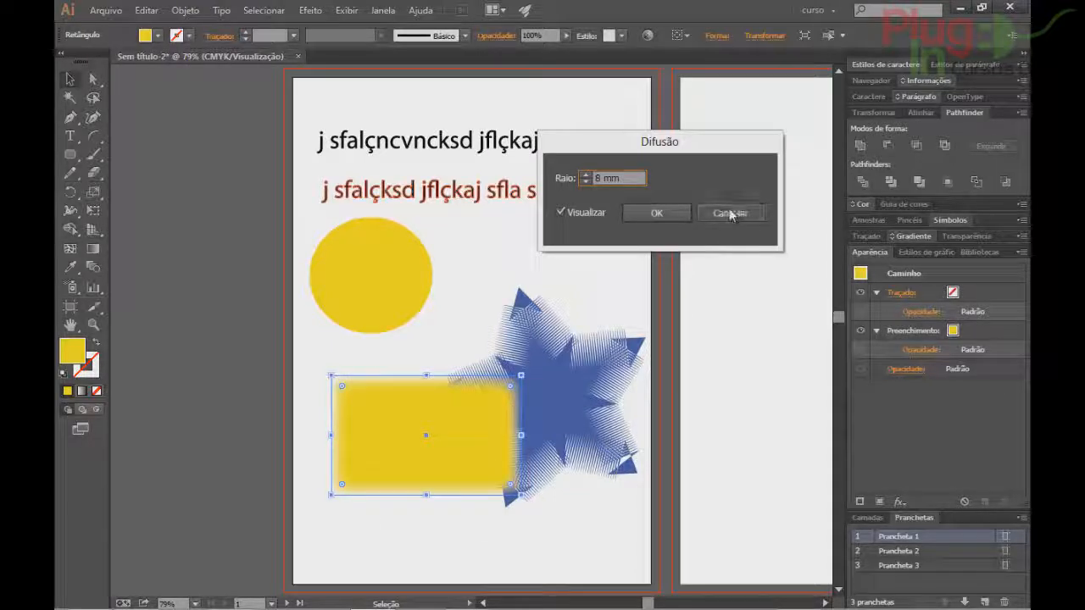
pyautogui.click(312, 10)
pyautogui.moveTo(327, 161)
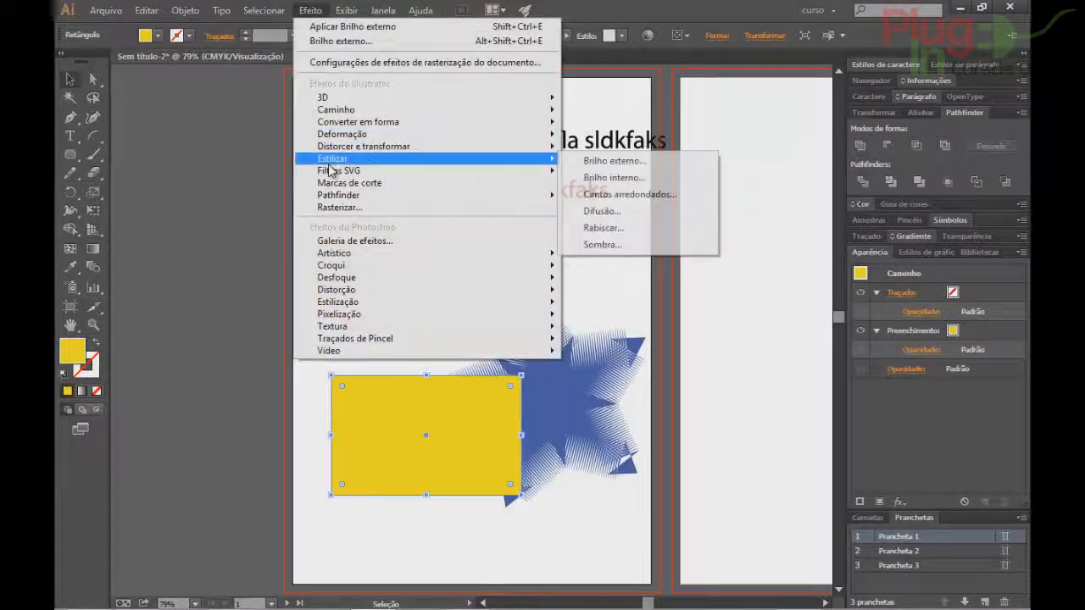
pyautogui.click(607, 229)
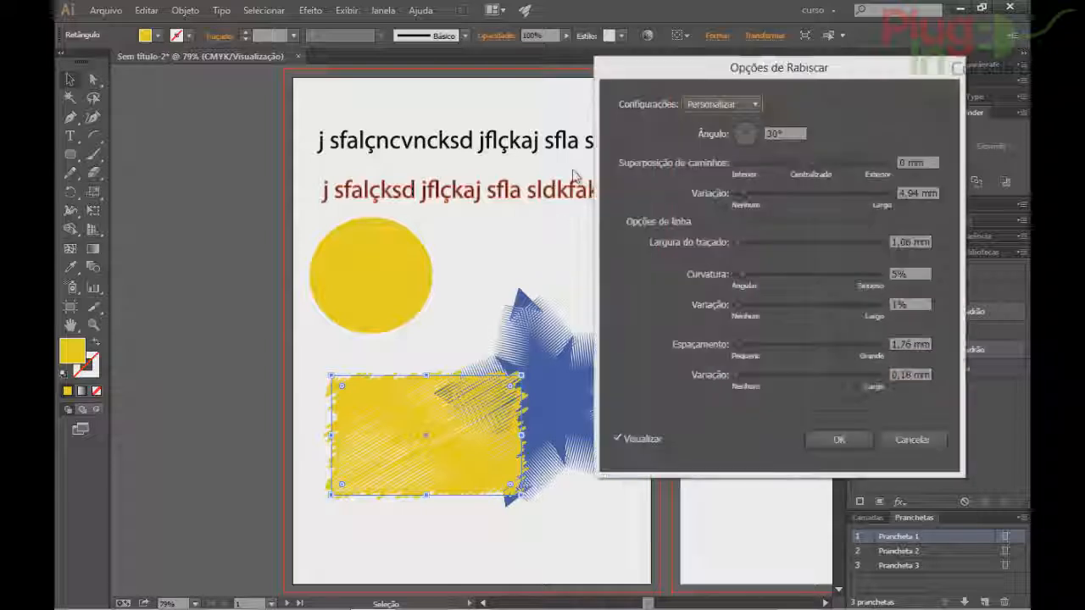
pyautogui.click(746, 105)
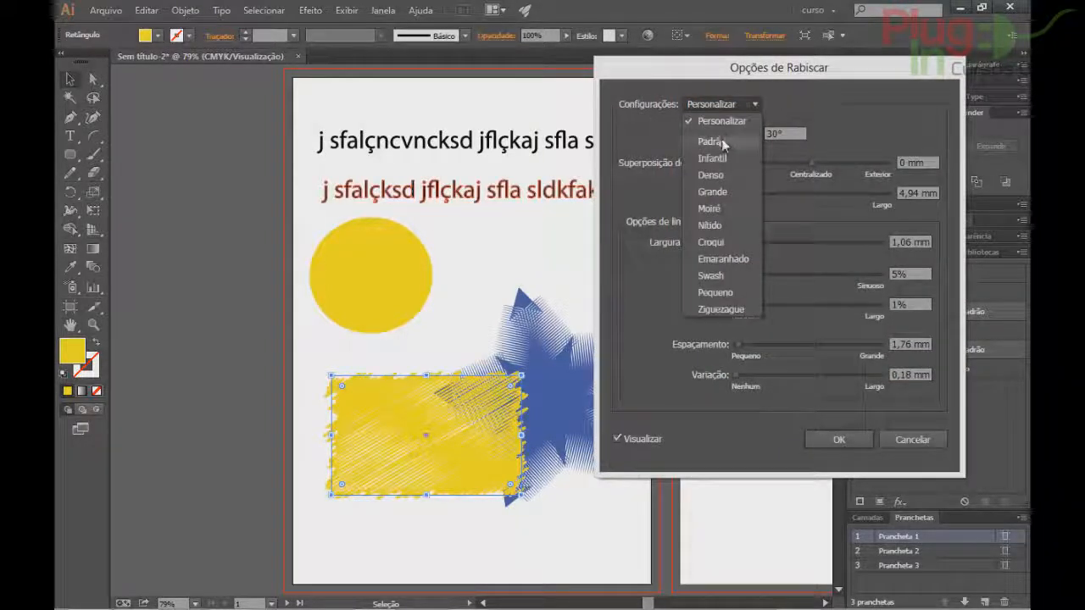
pyautogui.click(721, 142)
pyautogui.click(736, 102)
pyautogui.click(715, 156)
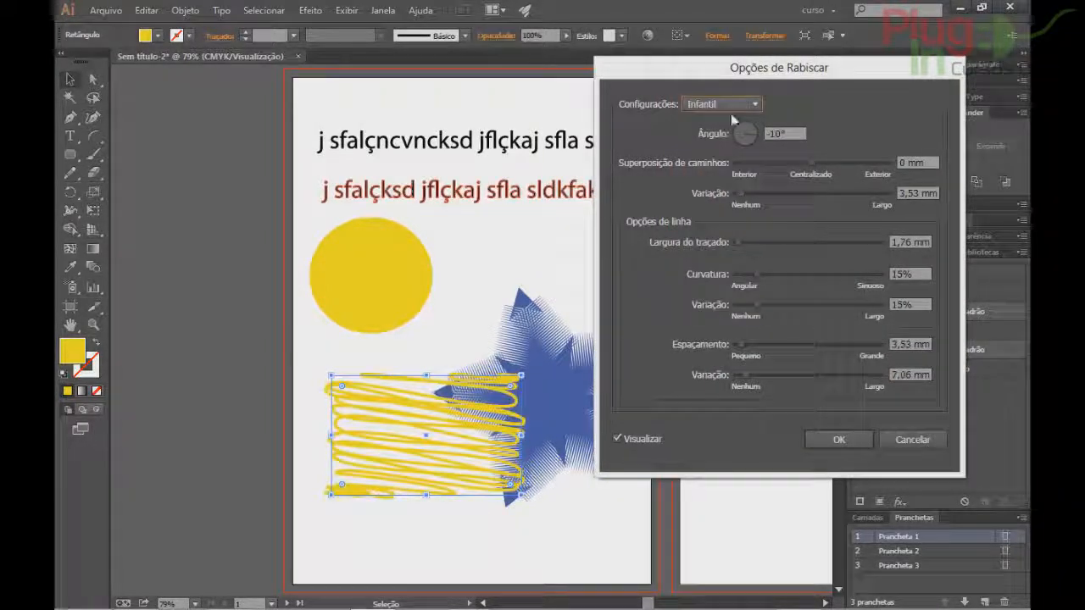
pyautogui.click(732, 107)
pyautogui.click(719, 174)
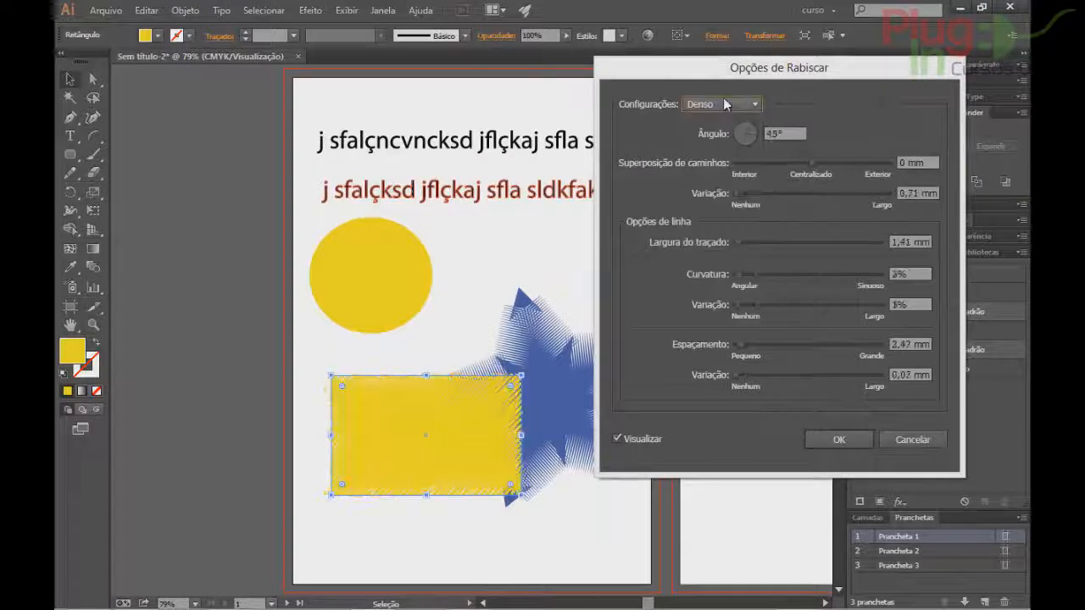
pyautogui.click(723, 102)
pyautogui.click(717, 210)
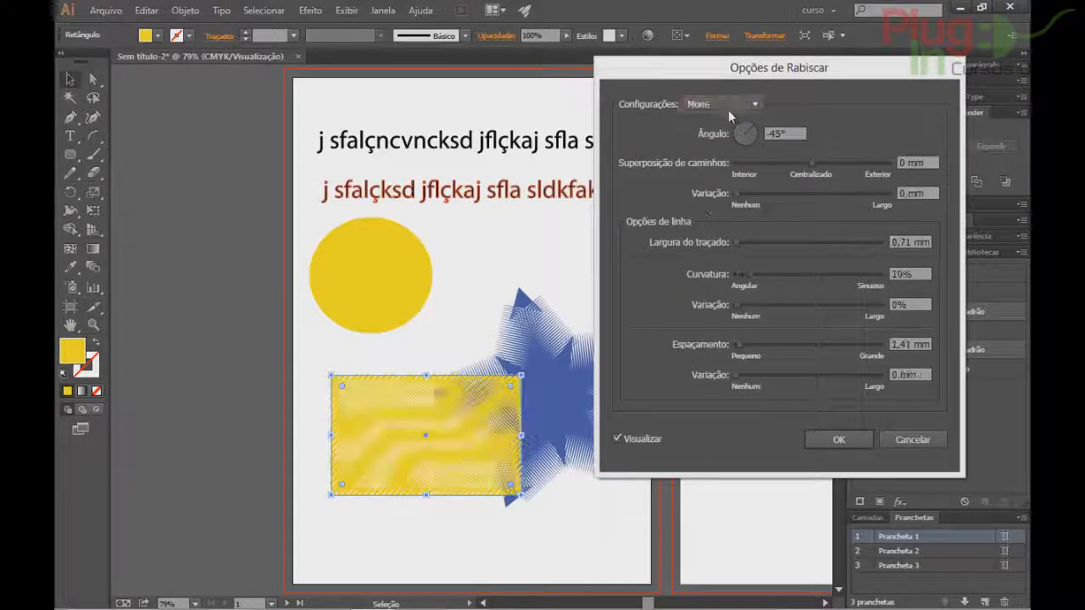
pyautogui.click(730, 103)
pyautogui.click(699, 253)
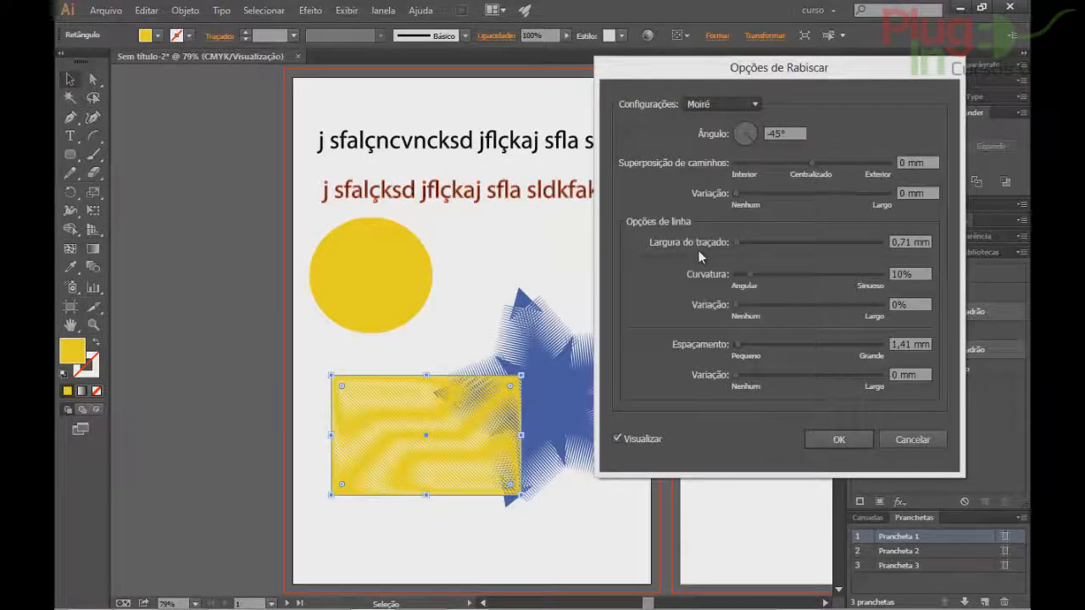
pyautogui.click(717, 102)
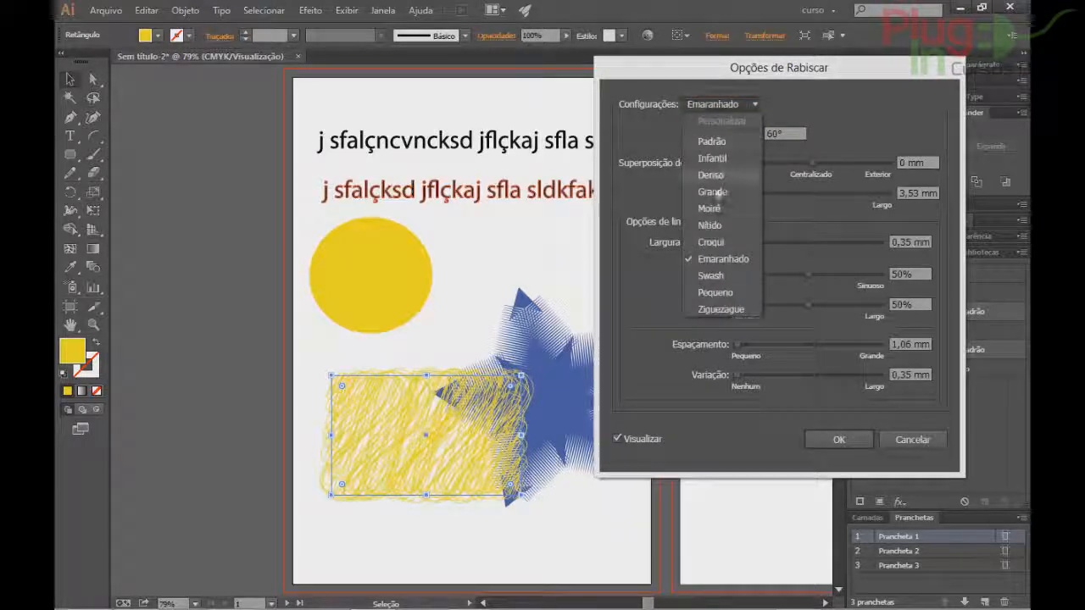
pyautogui.click(710, 243)
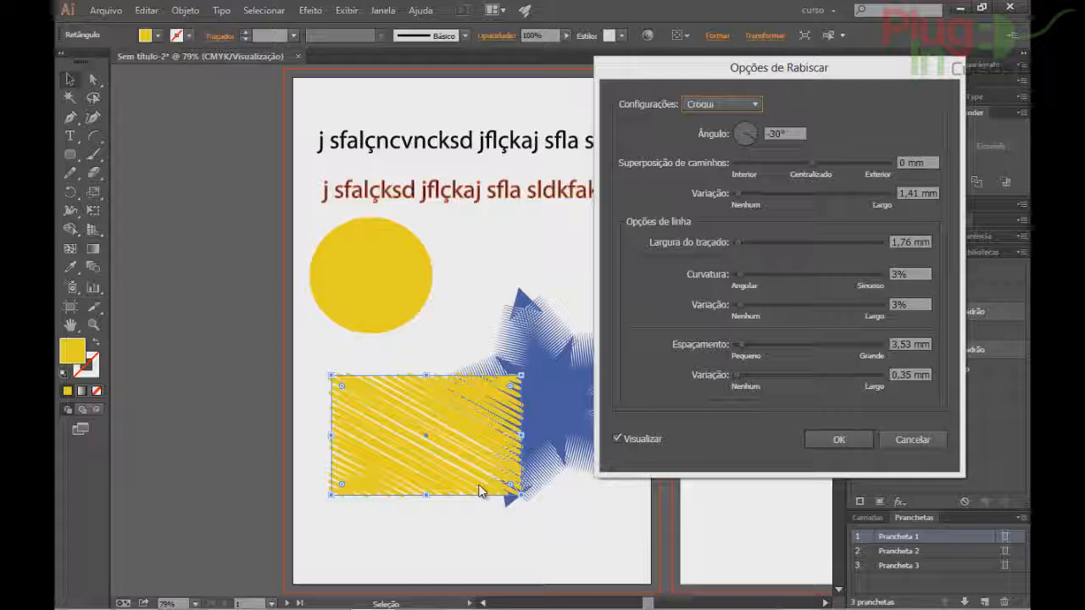
pyautogui.click(904, 440)
pyautogui.click(311, 11)
# Start a Sombra (Drop Shadow) on the rectangle in Normal mode with preview on.
pyautogui.moveTo(525, 158)
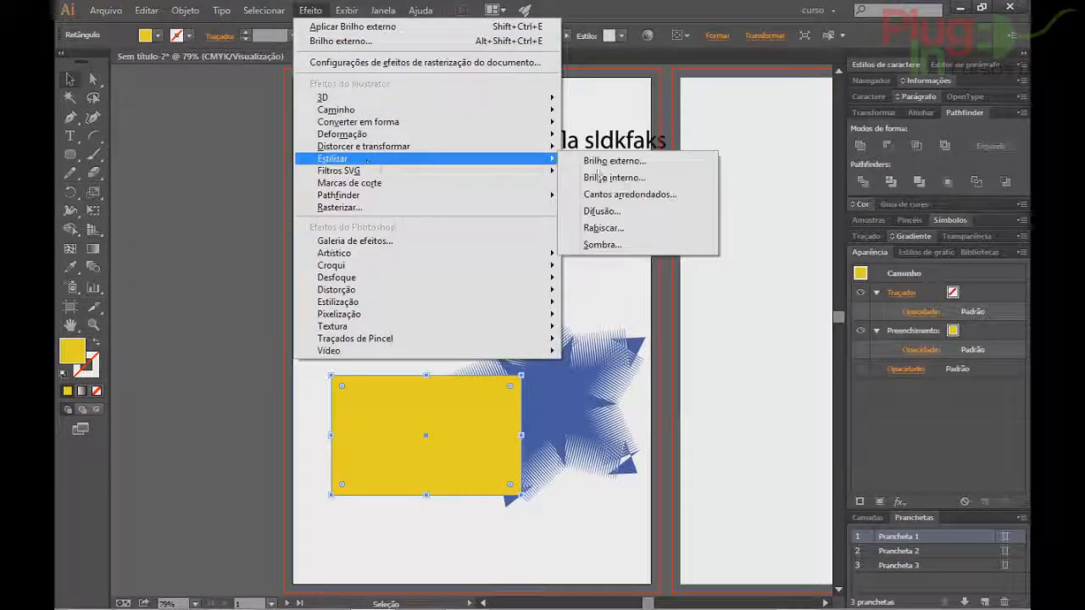
pyautogui.click(619, 245)
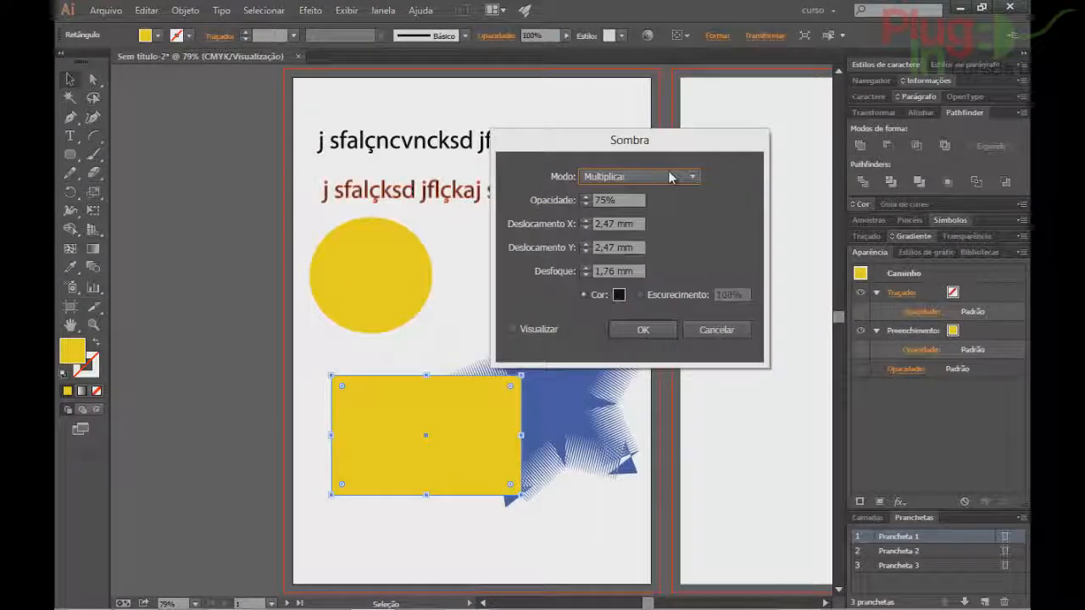
pyautogui.click(669, 178)
pyautogui.click(677, 189)
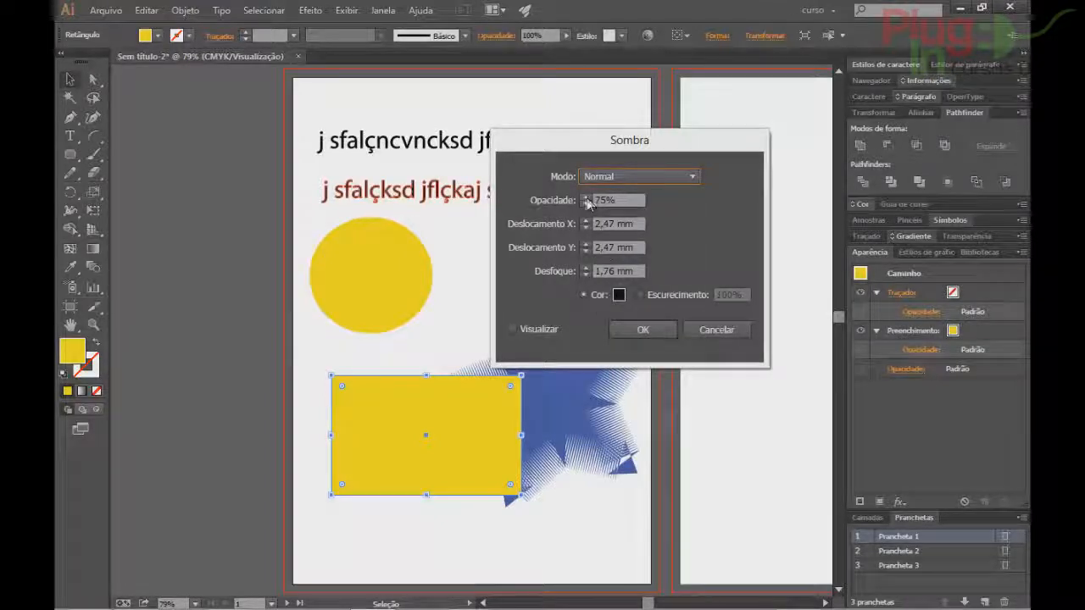
pyautogui.click(583, 224)
pyautogui.click(540, 329)
# Set the shadow offsets to X -3 mm and Y 6 mm and apply it.
pyautogui.click(585, 227)
pyautogui.click(585, 228)
pyautogui.click(584, 227)
pyautogui.click(585, 228)
pyautogui.click(585, 227)
pyautogui.click(585, 228)
pyautogui.click(585, 227)
pyautogui.click(585, 227)
pyautogui.click(585, 245)
pyautogui.click(585, 245)
pyautogui.click(585, 245)
pyautogui.click(585, 245)
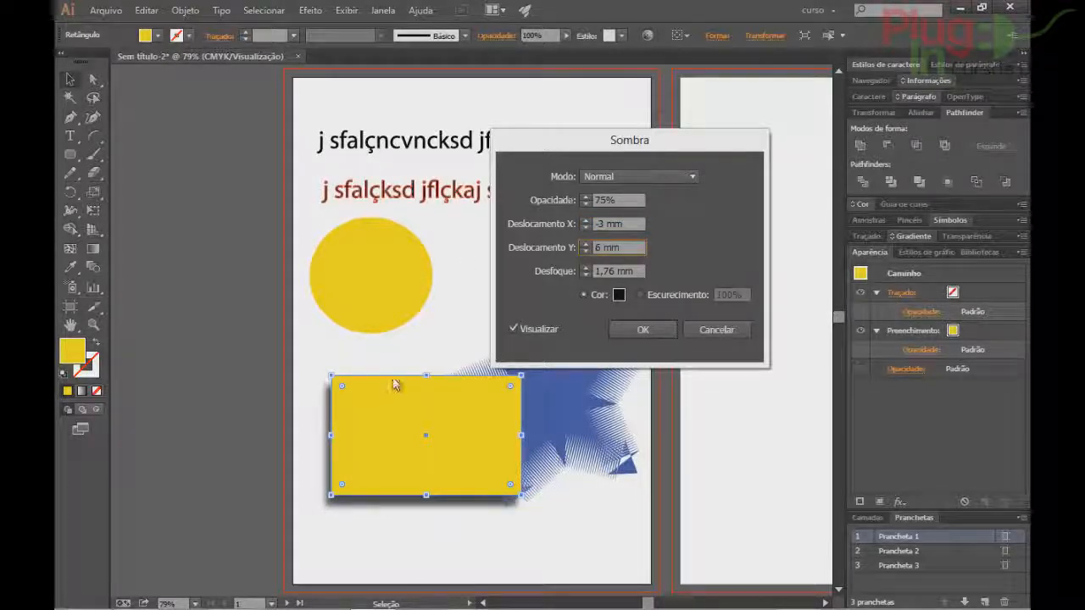
pyautogui.click(643, 330)
pyautogui.click(371, 275)
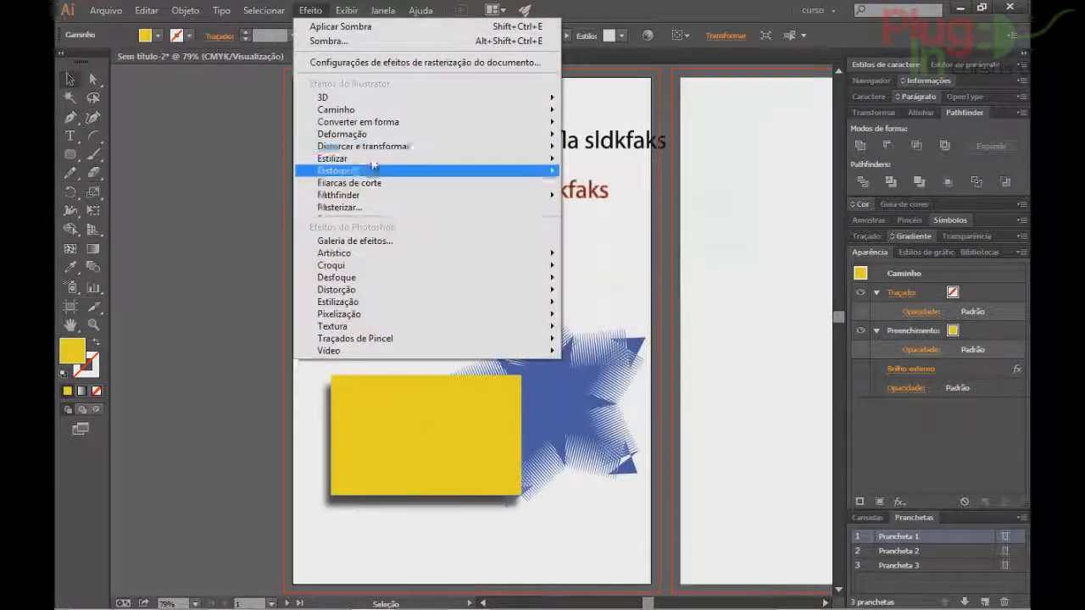
pyautogui.moveTo(449, 159)
pyautogui.click(596, 248)
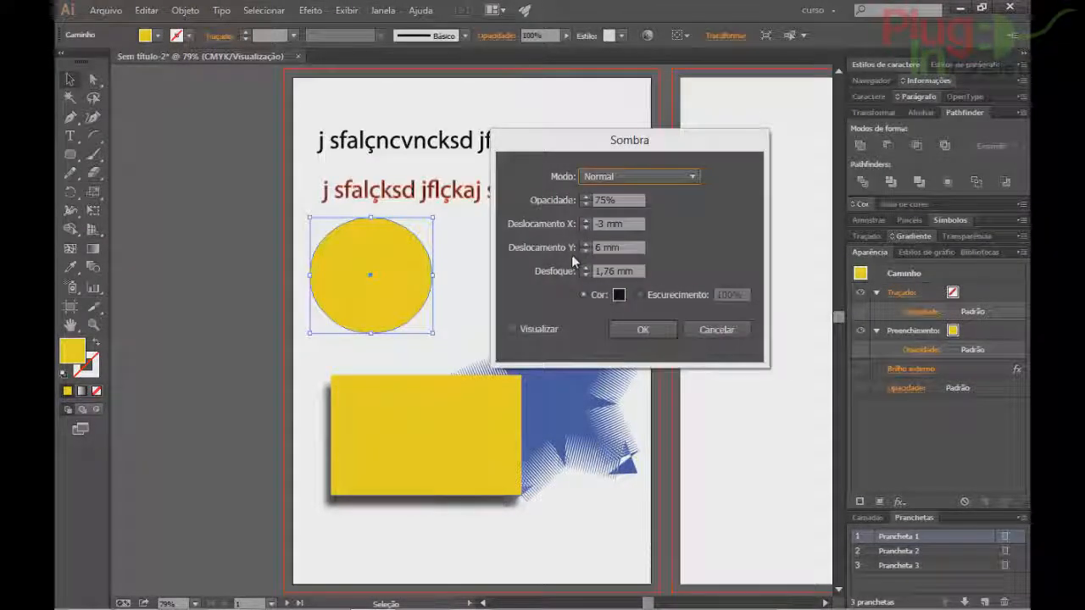
pyautogui.click(513, 329)
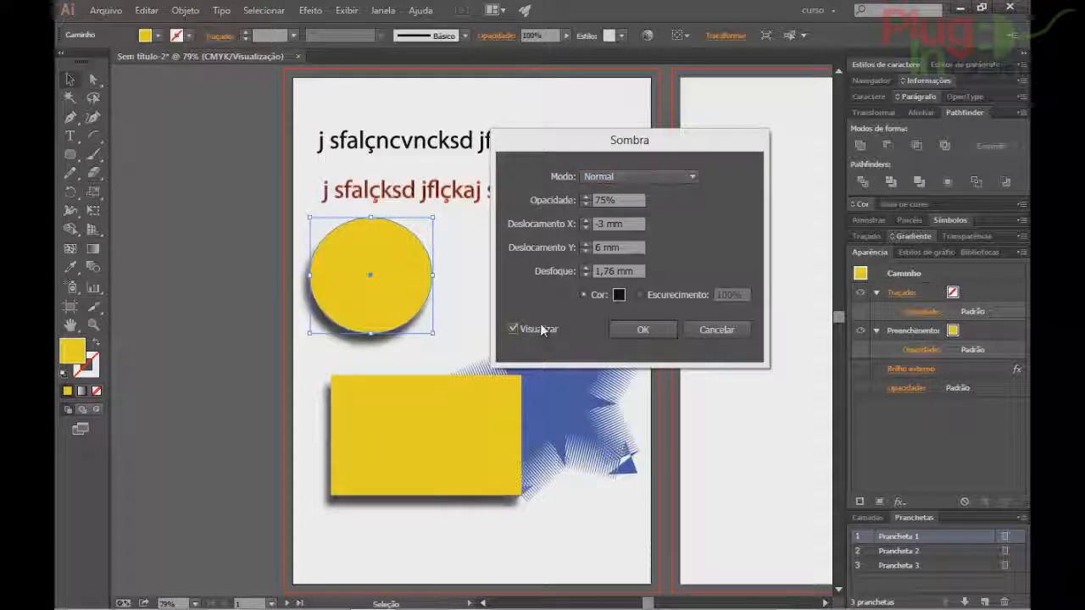
pyautogui.click(586, 227)
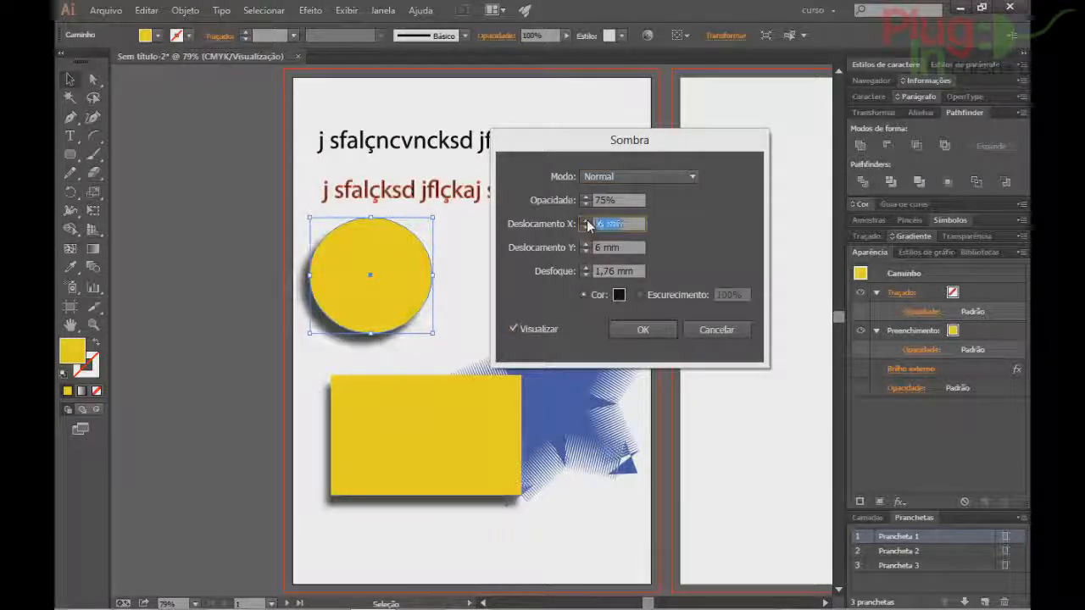
pyautogui.click(587, 221)
pyautogui.click(586, 221)
pyautogui.click(586, 220)
pyautogui.click(586, 221)
pyautogui.click(587, 221)
pyautogui.click(587, 220)
pyautogui.click(587, 221)
pyautogui.click(586, 221)
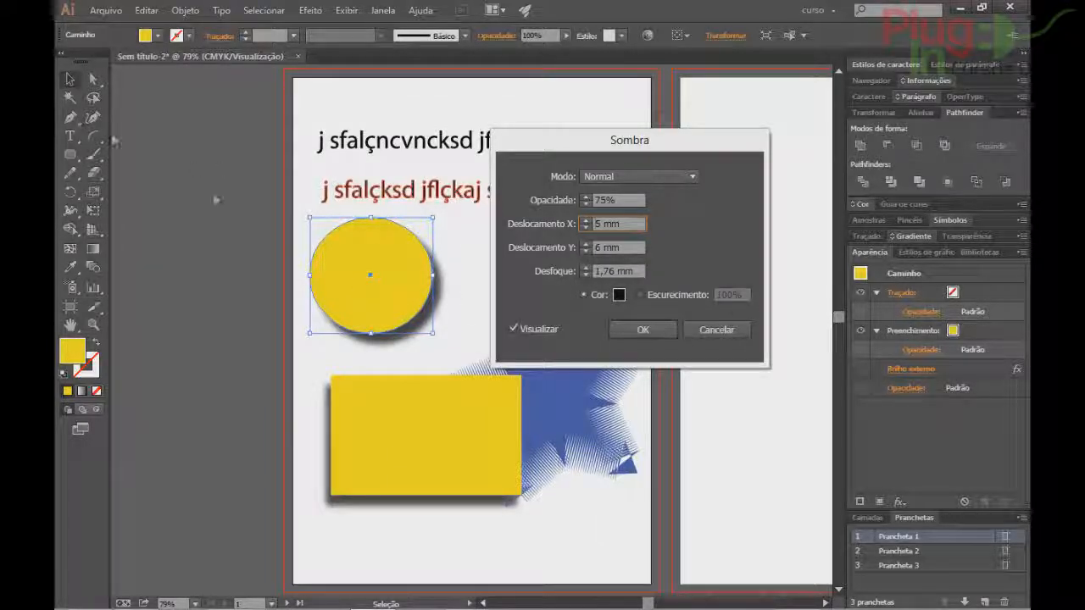
pyautogui.click(586, 227)
pyautogui.click(586, 227)
pyautogui.click(586, 227)
pyautogui.click(586, 227)
pyautogui.click(586, 228)
pyautogui.click(585, 225)
pyautogui.click(585, 221)
pyautogui.click(586, 221)
pyautogui.click(586, 221)
pyautogui.click(586, 221)
pyautogui.click(586, 250)
pyautogui.click(586, 250)
pyautogui.click(586, 250)
pyautogui.click(585, 251)
pyautogui.click(585, 250)
pyautogui.click(586, 250)
pyautogui.click(586, 250)
pyautogui.click(586, 250)
pyautogui.click(586, 250)
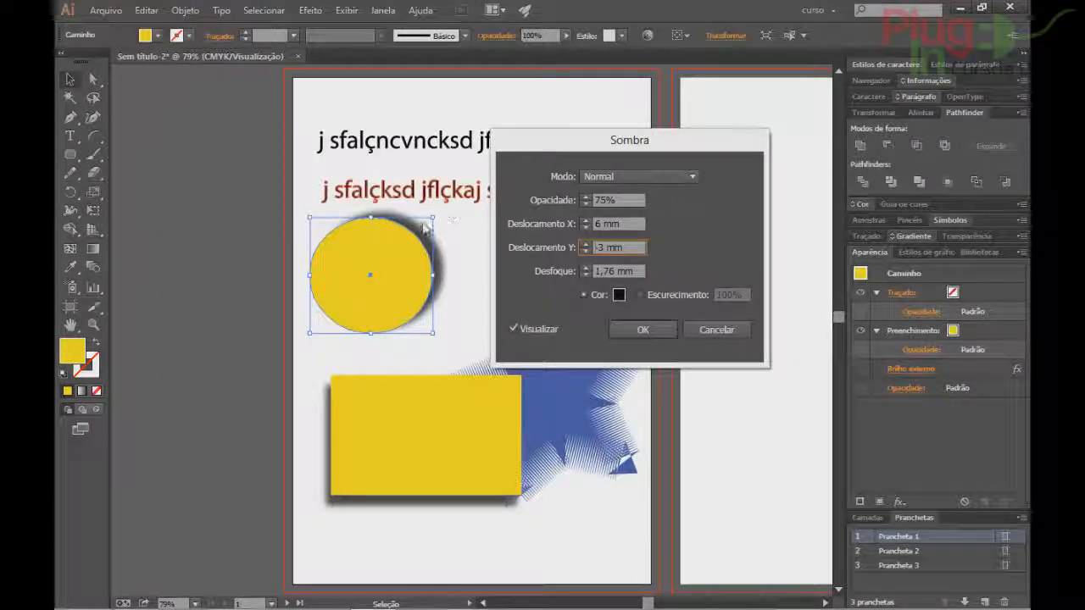
pyautogui.click(584, 251)
pyautogui.click(584, 251)
pyautogui.click(584, 250)
pyautogui.click(586, 244)
pyautogui.click(587, 245)
pyautogui.click(587, 245)
pyautogui.click(587, 245)
pyautogui.click(586, 245)
pyautogui.click(587, 245)
pyautogui.click(585, 227)
pyautogui.click(585, 228)
pyautogui.click(585, 227)
pyautogui.click(585, 227)
pyautogui.click(585, 227)
pyautogui.click(585, 227)
pyautogui.click(585, 227)
pyautogui.click(585, 228)
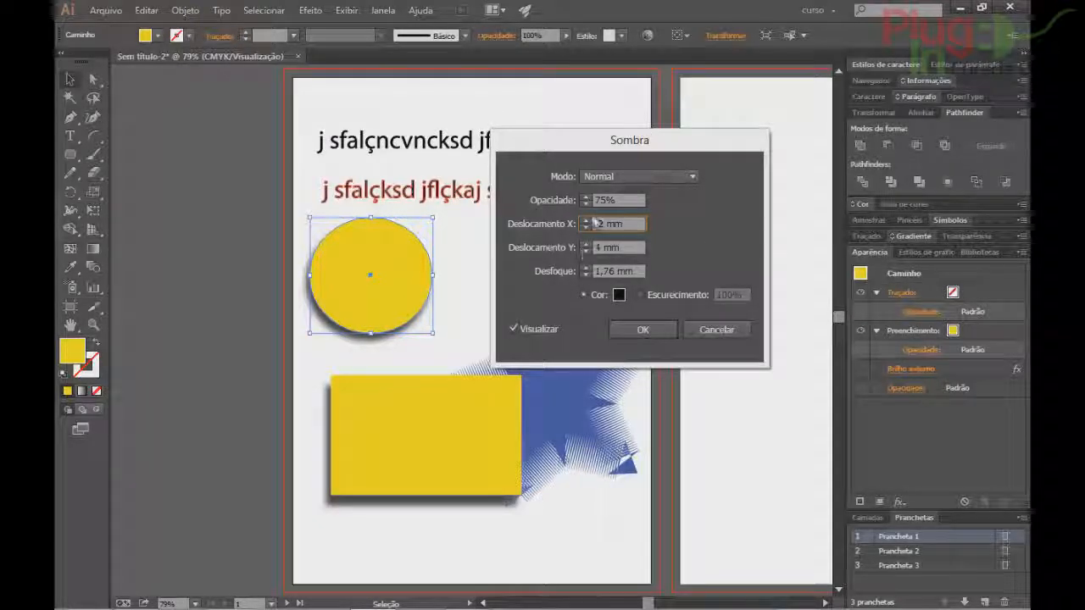
pyautogui.click(586, 268)
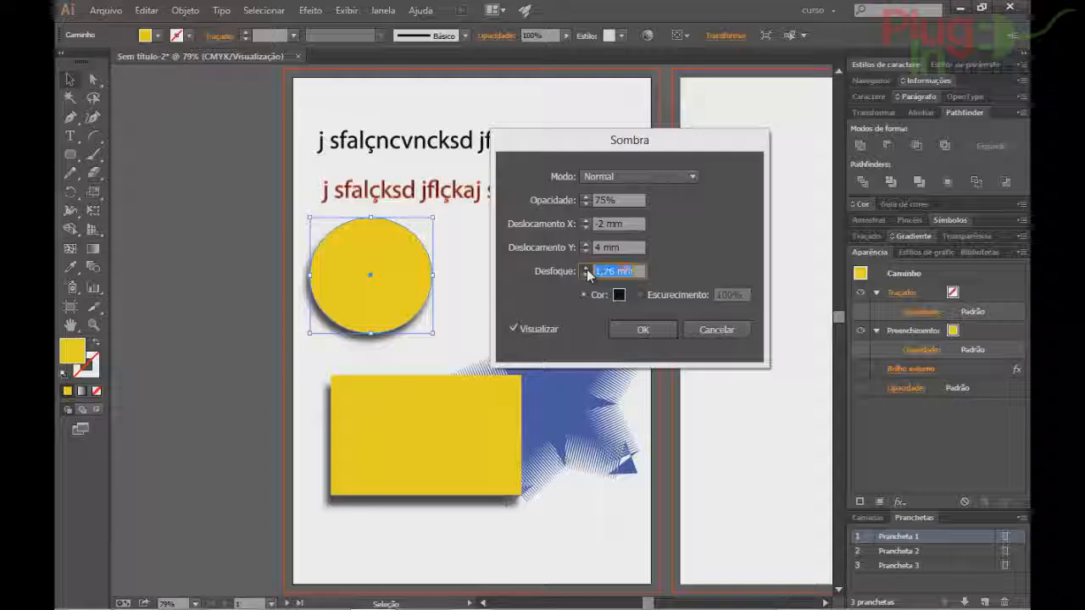
pyautogui.click(585, 267)
pyautogui.click(586, 267)
pyautogui.click(586, 268)
pyautogui.click(585, 267)
pyautogui.click(586, 268)
pyautogui.click(585, 275)
pyautogui.click(586, 275)
pyautogui.click(586, 274)
pyautogui.click(586, 274)
pyautogui.click(586, 275)
pyautogui.click(586, 274)
pyautogui.click(586, 274)
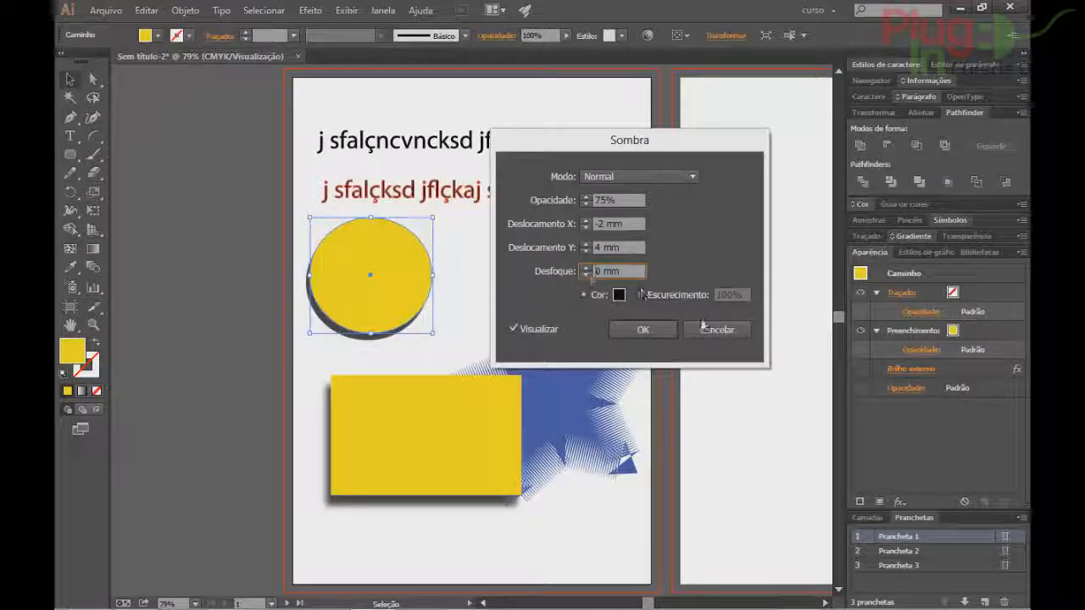
pyautogui.click(702, 327)
pyautogui.click(311, 10)
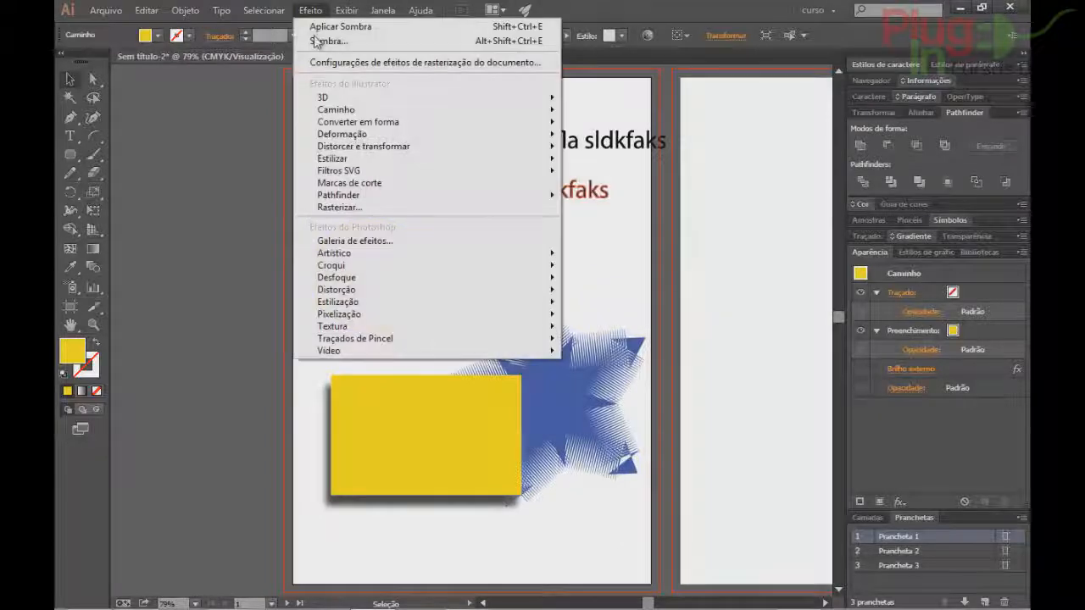
# Try the AI_Alfa_1 and another SVG filter on the circle, undoing each.
pyautogui.moveTo(345, 158)
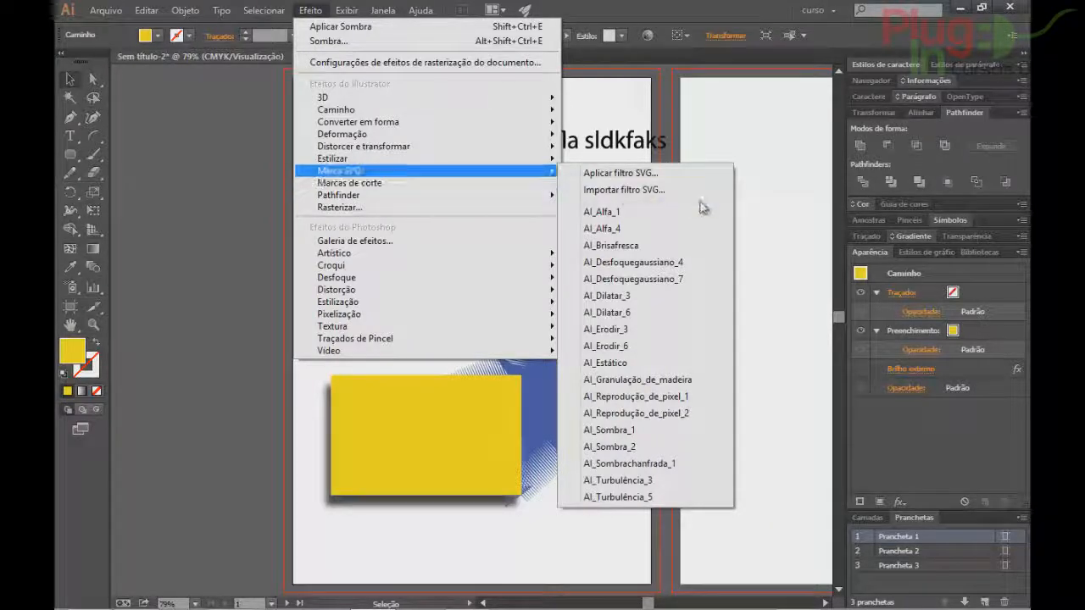
pyautogui.click(641, 211)
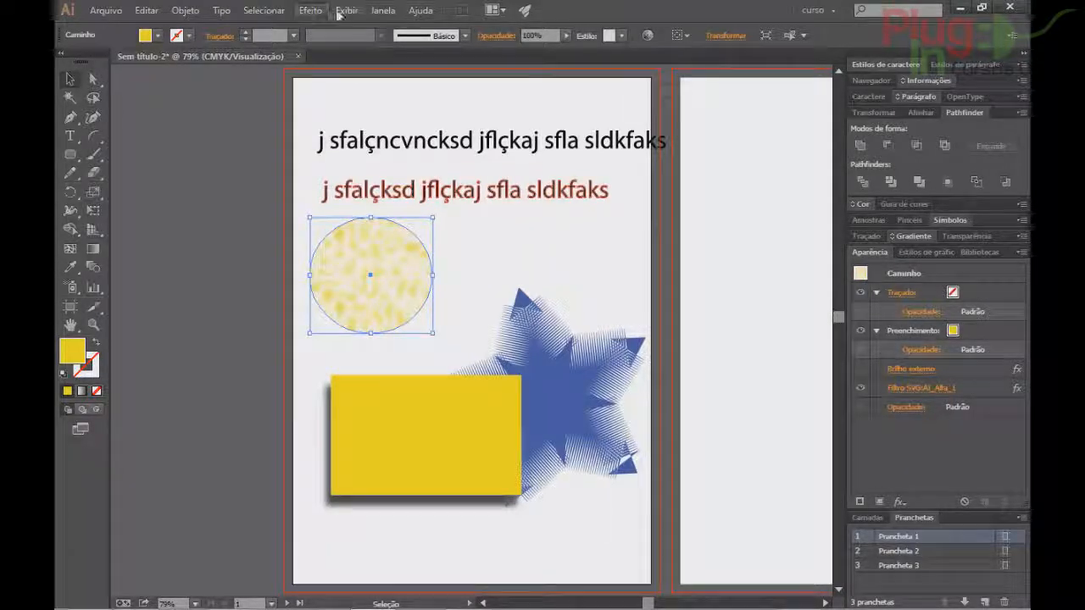
pyautogui.hotkey('ctrl', 'z')
pyautogui.click(310, 10)
pyautogui.click(644, 395)
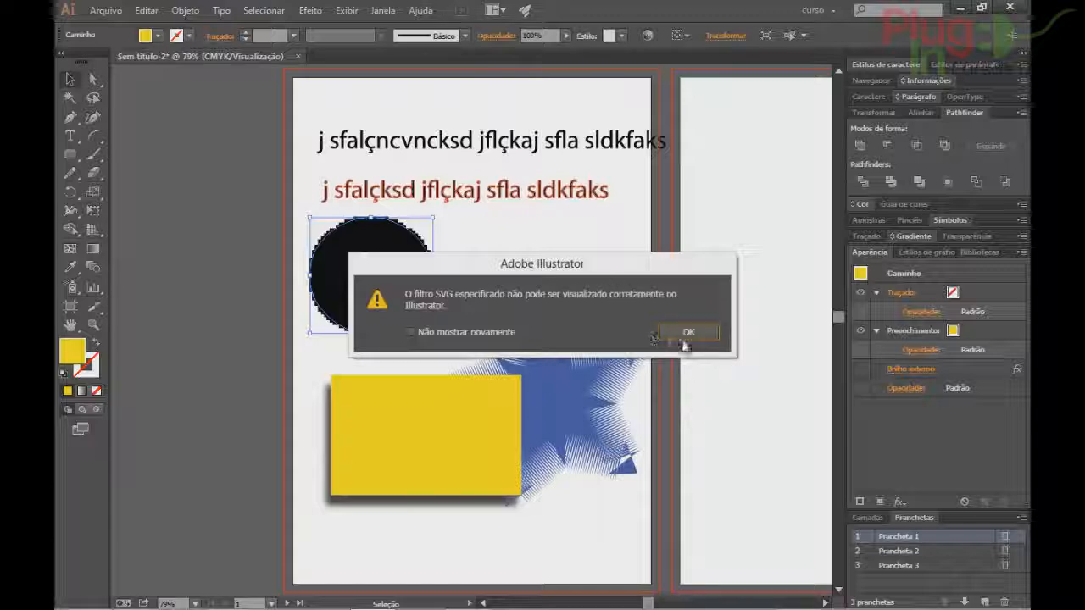
pyautogui.click(686, 332)
pyautogui.hotkey('ctrl', 'z')
# Apply the AI_Granulação_de_madeira SVG filter to the circle.
pyautogui.click(347, 10)
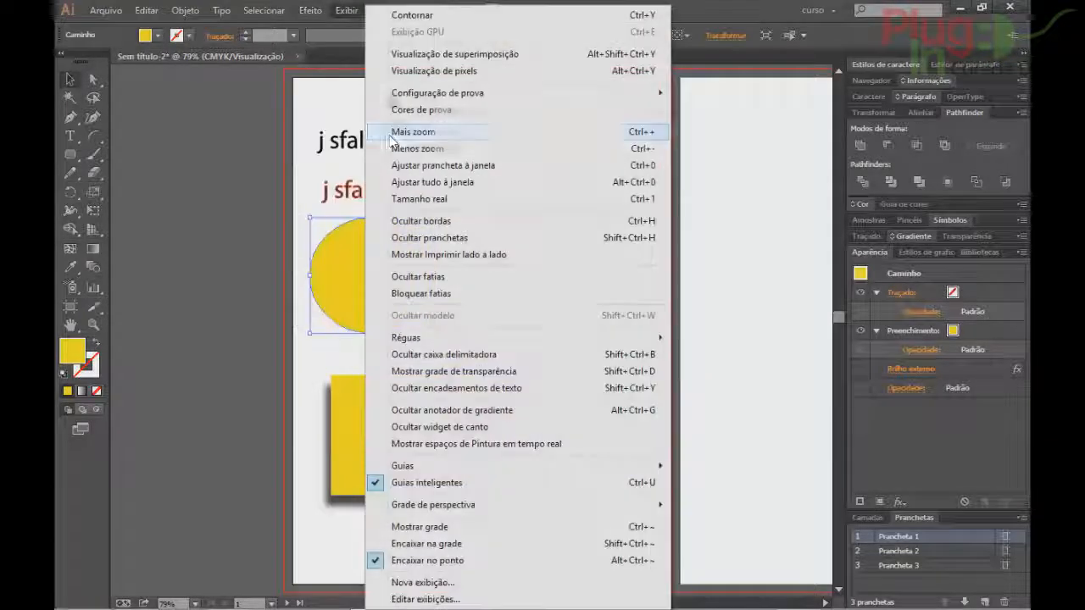
pyautogui.moveTo(310, 10)
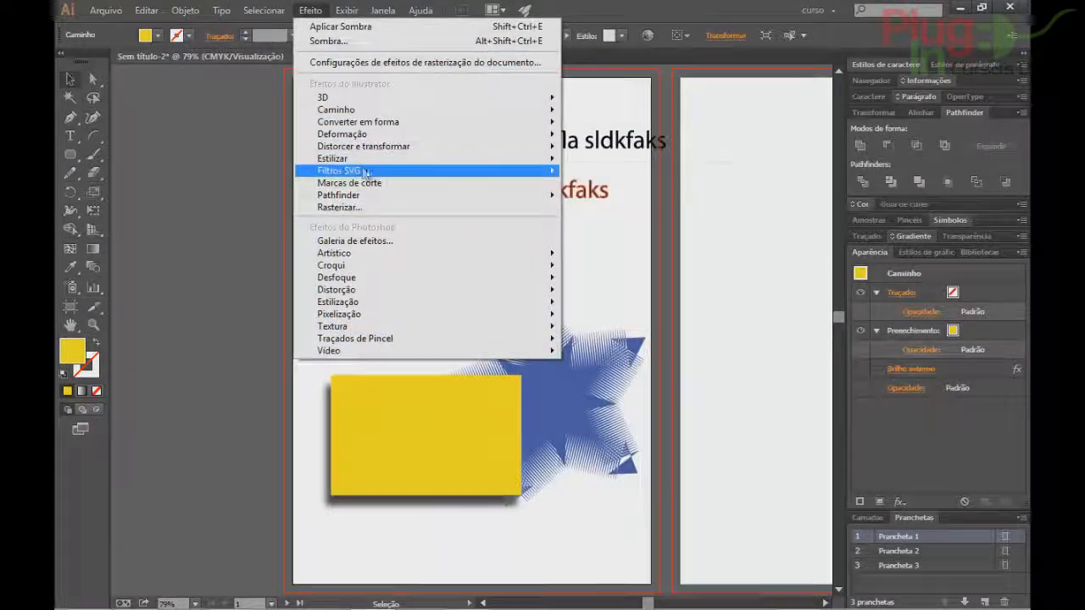
pyautogui.click(614, 378)
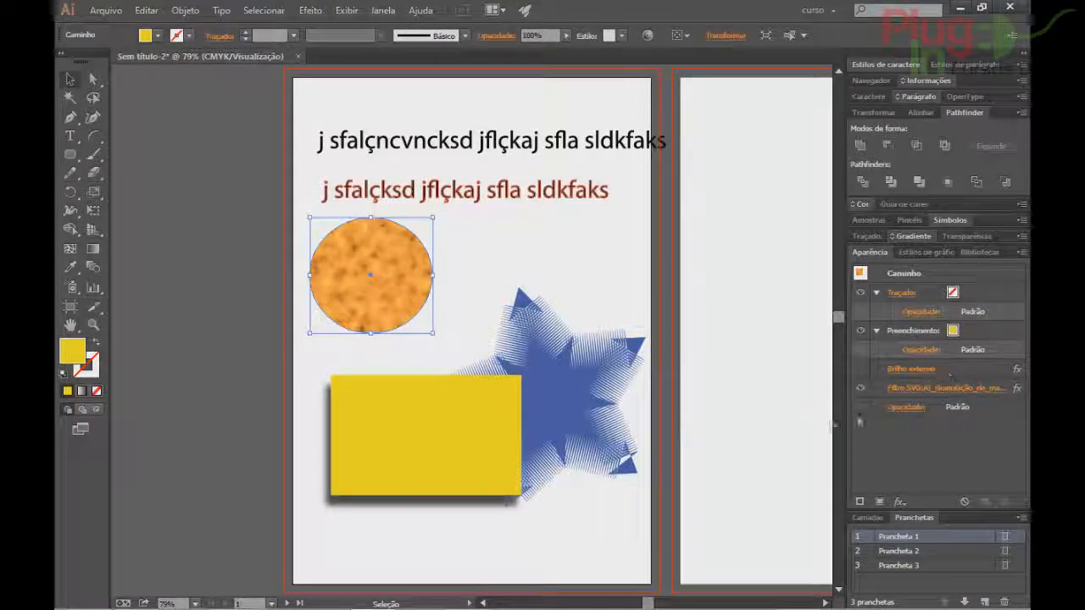
# Turn off the circle's SVG filter visibility in the Appearance panel.
pyautogui.click(861, 387)
pyautogui.click(862, 388)
pyautogui.click(863, 388)
# Start applying another SVG filter from Filtros SVG, then cancel.
pyautogui.click(310, 9)
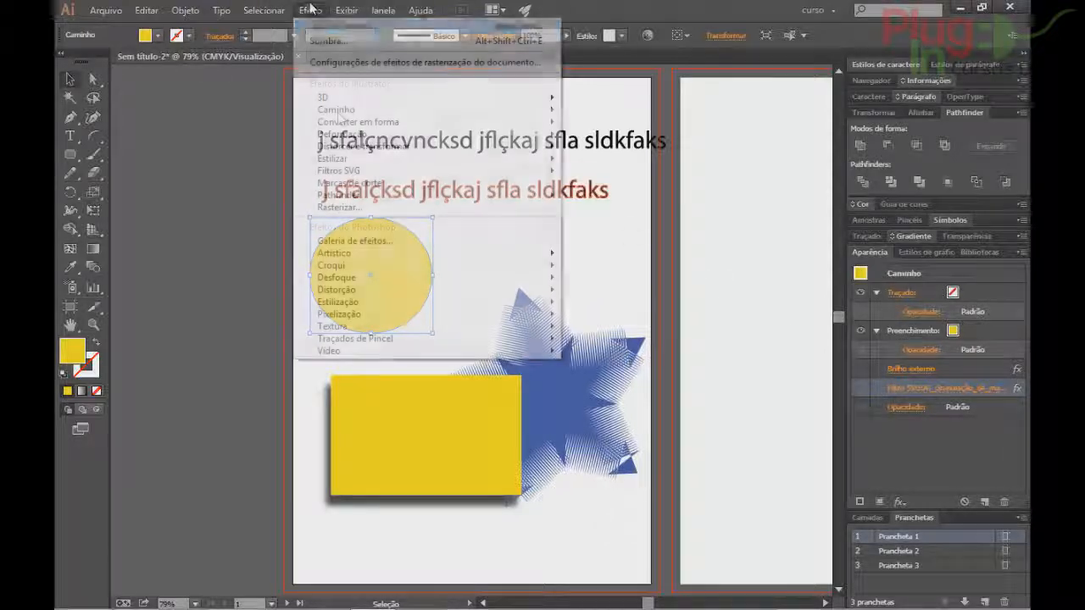
pyautogui.moveTo(344, 172)
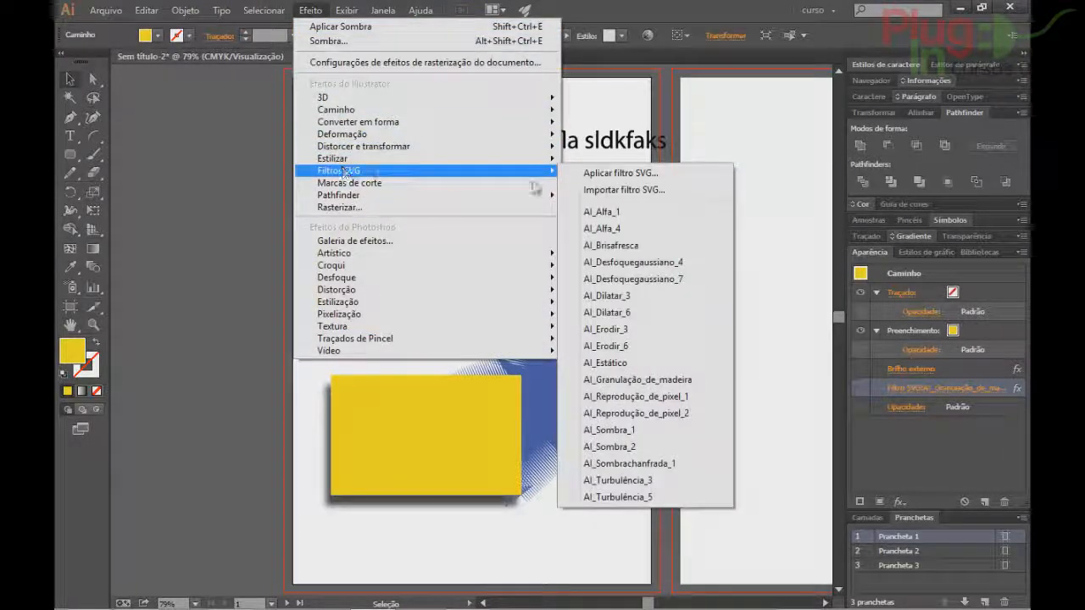
pyautogui.click(680, 176)
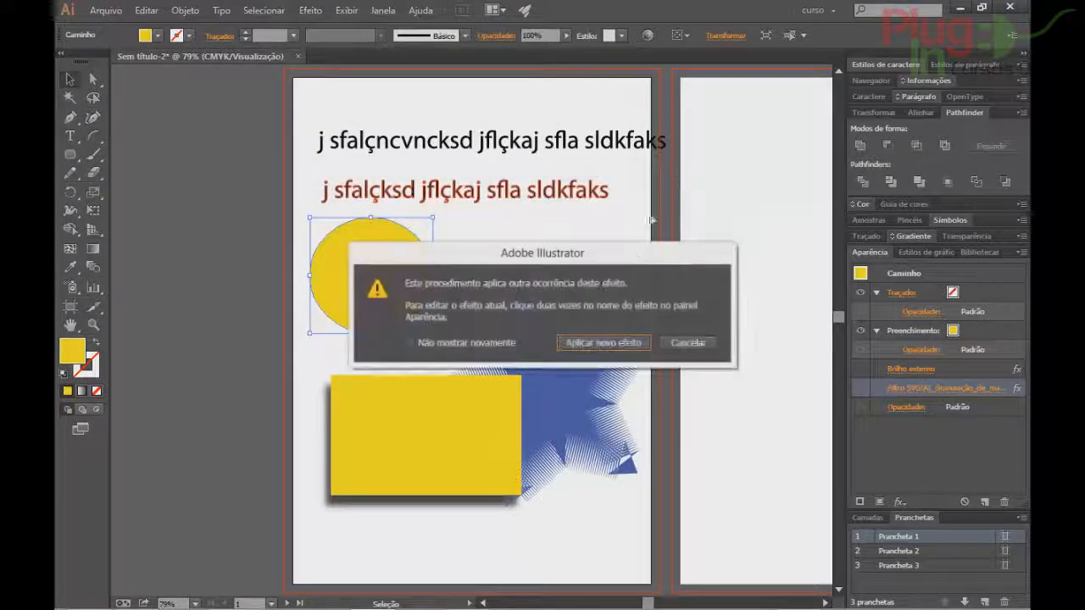
pyautogui.click(613, 342)
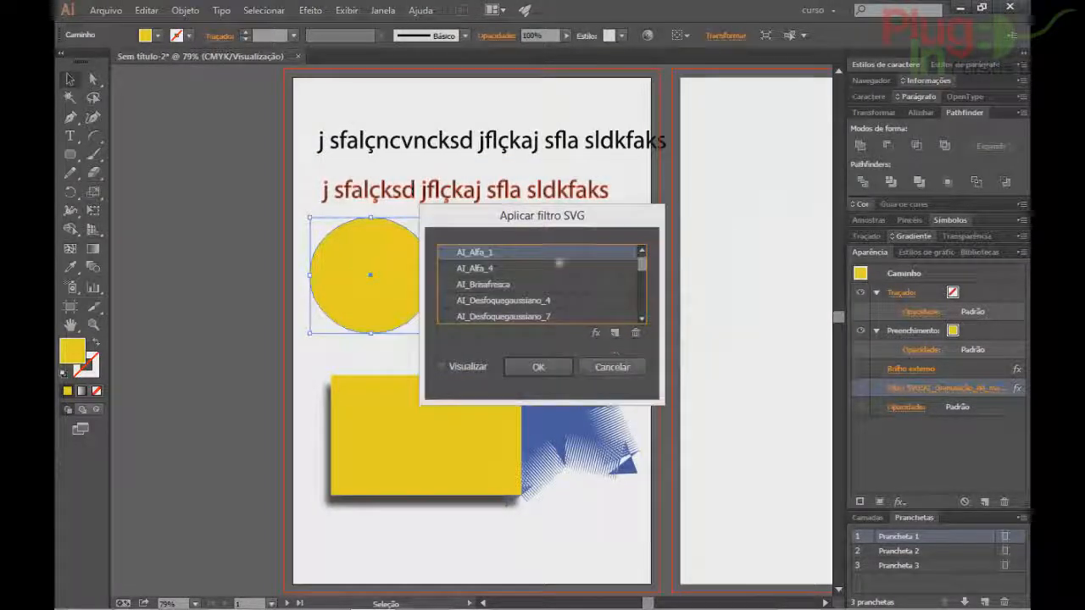
pyautogui.click(612, 367)
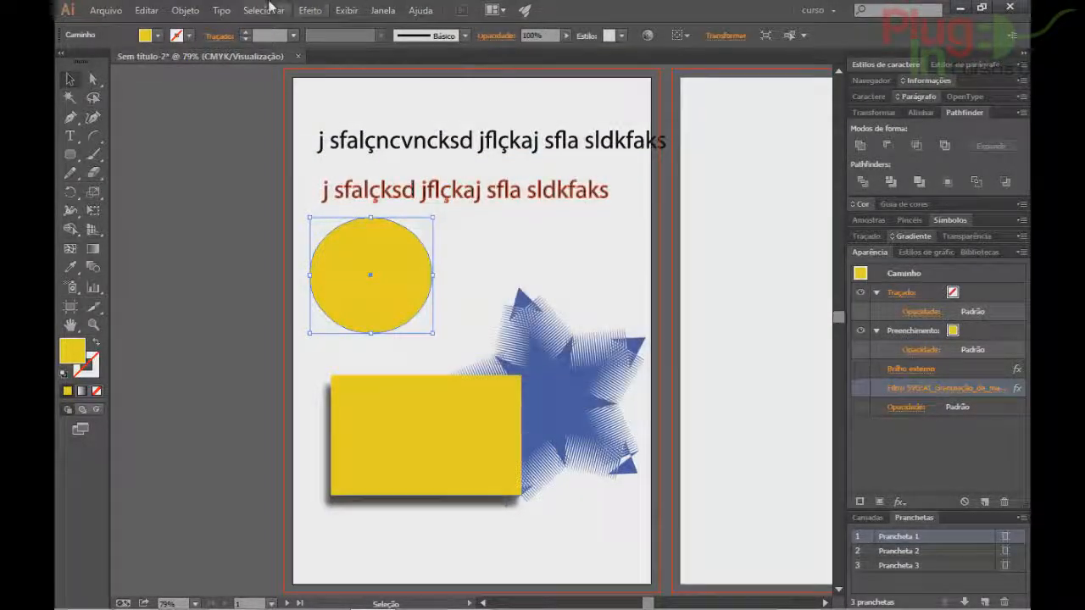
# Start an SVG filter import, check the file type options, and cancel it.
pyautogui.click(264, 10)
pyautogui.moveTo(306, 7)
pyautogui.moveTo(356, 170)
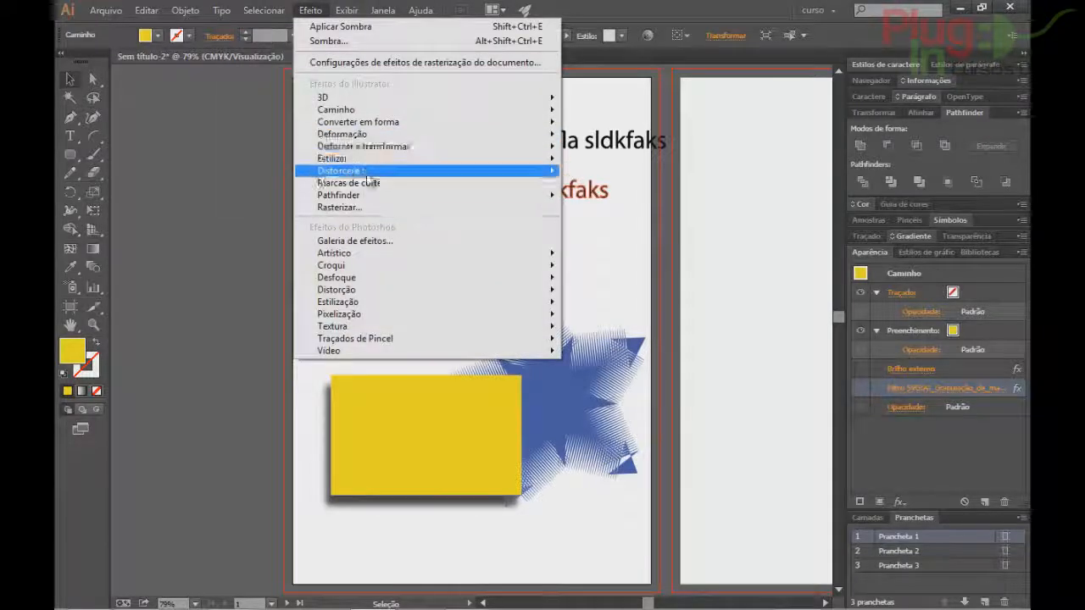
pyautogui.click(672, 191)
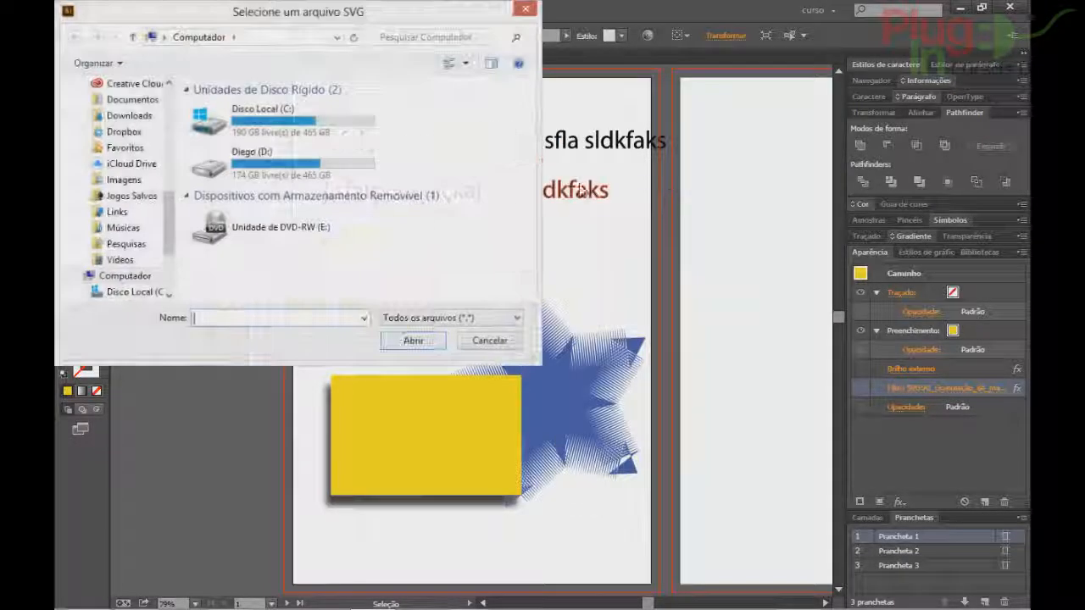
pyautogui.click(439, 322)
pyautogui.click(488, 285)
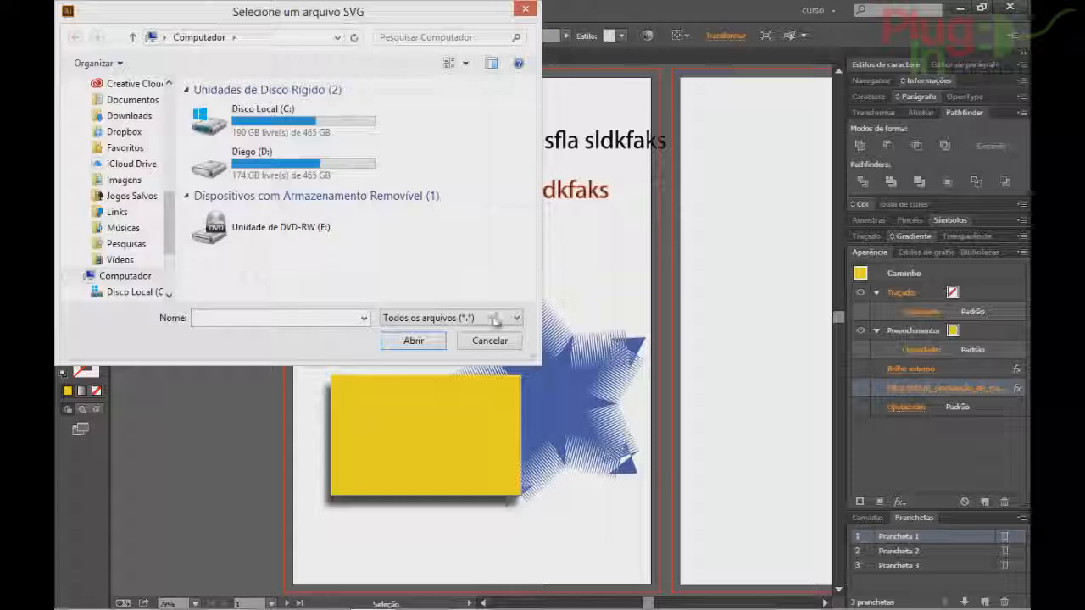
pyautogui.click(496, 340)
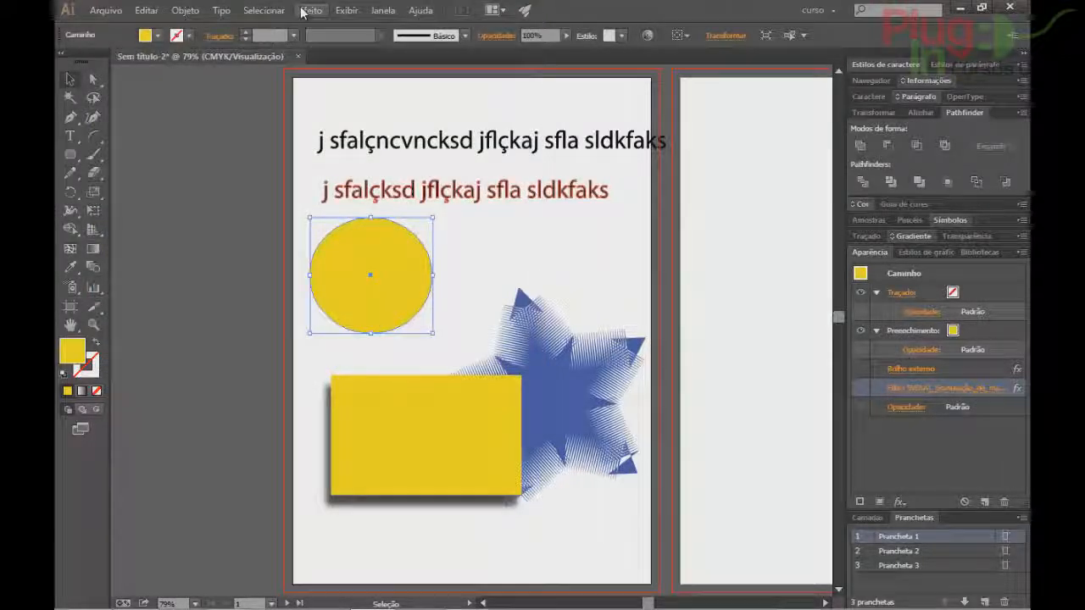
# Add crop marks around the circle, then undo them.
pyautogui.click(309, 10)
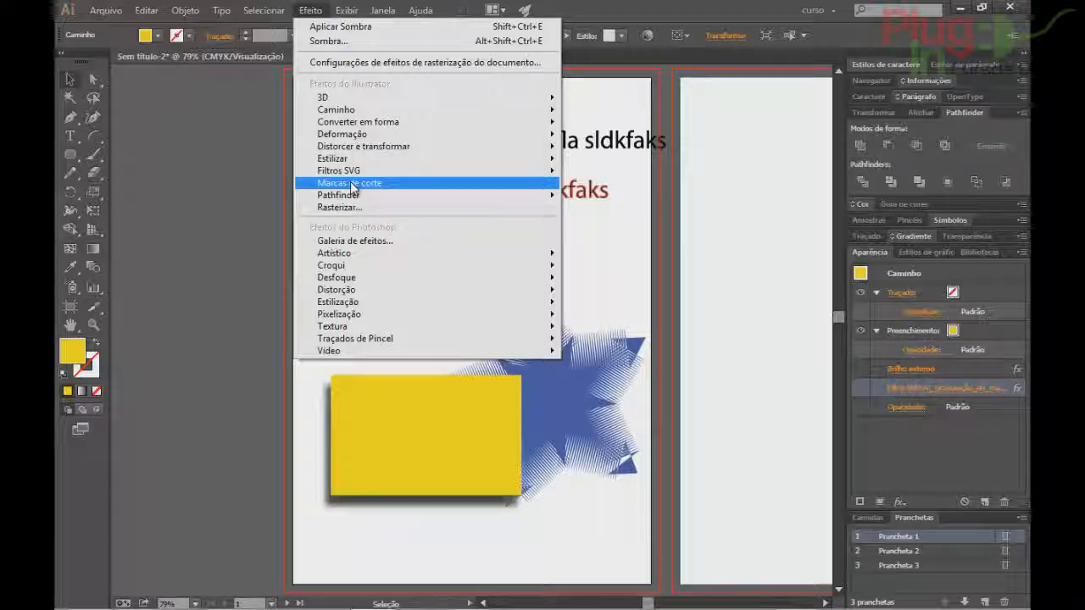
pyautogui.click(352, 185)
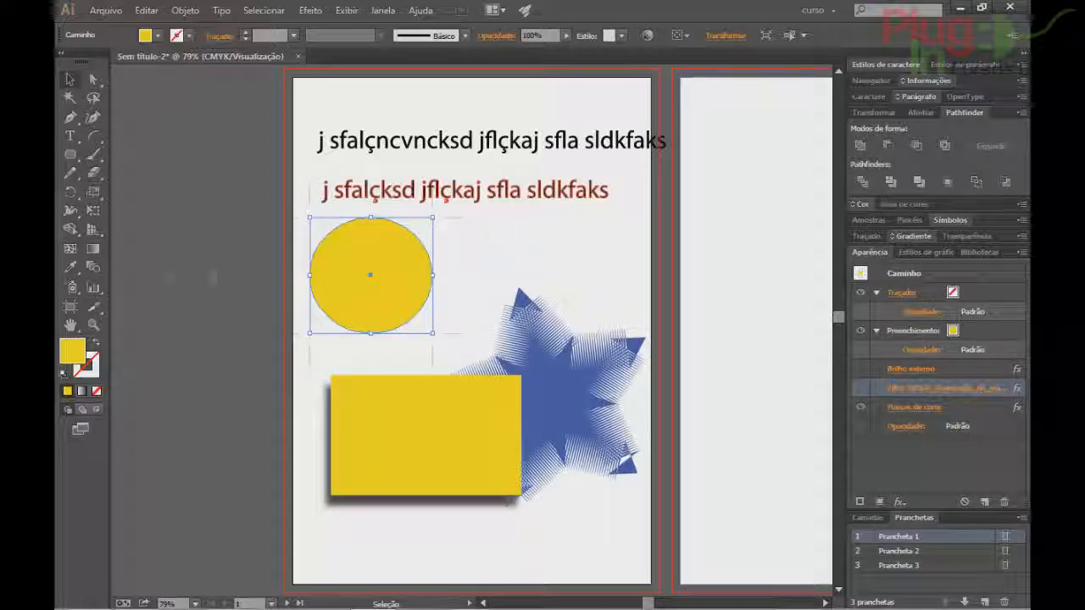
pyautogui.hotkey('ctrl', 'z')
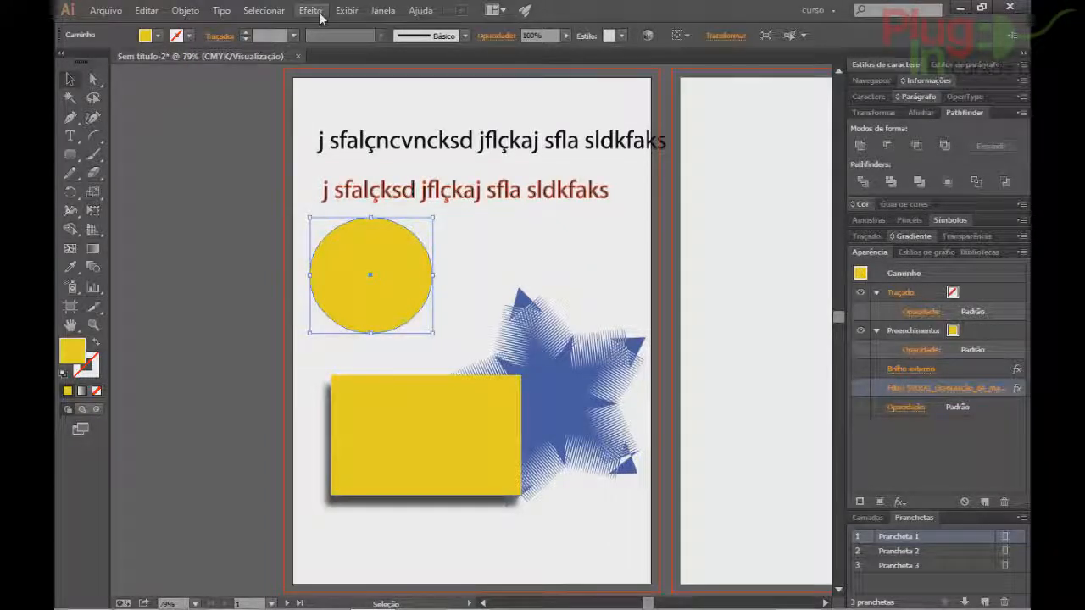
# Apply the Pathfinder Adicionar effect to the circle, accepting the warning.
pyautogui.click(311, 10)
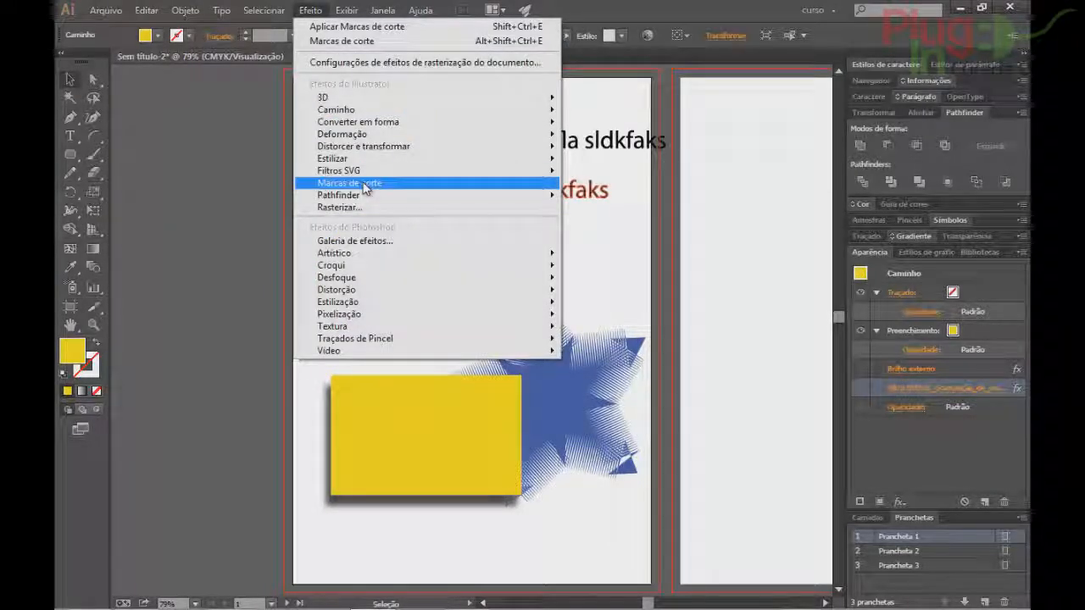
pyautogui.moveTo(344, 200)
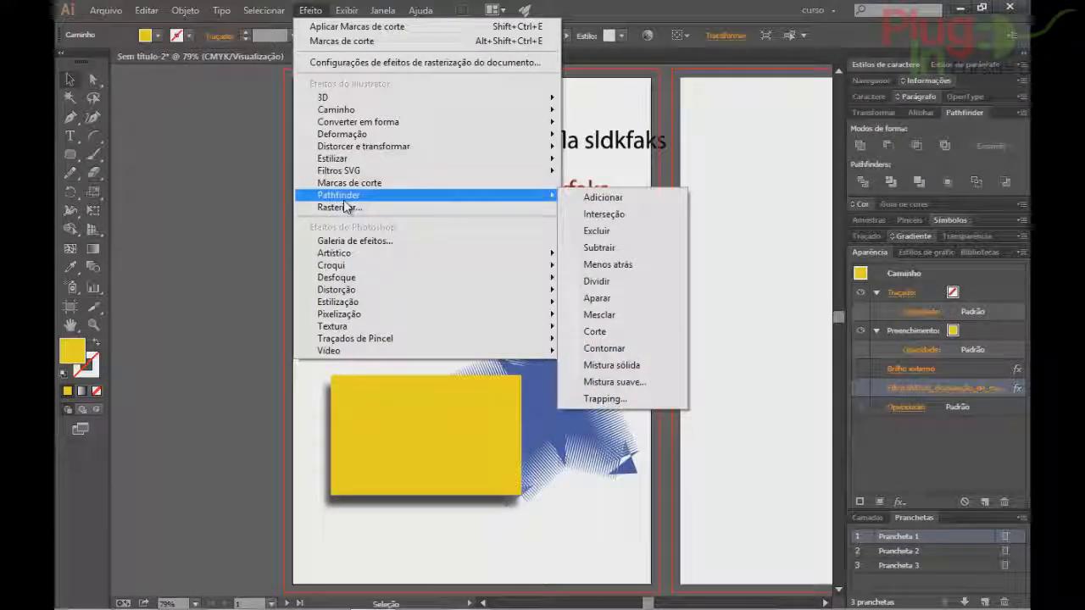
pyautogui.moveTo(339, 170)
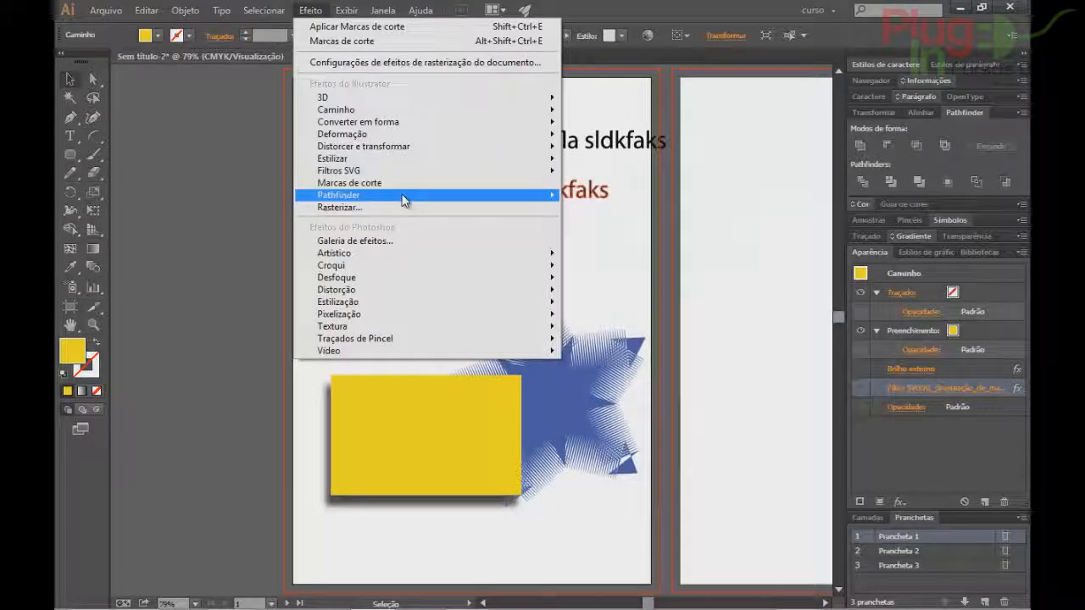
pyautogui.moveTo(417, 200)
pyautogui.click(605, 197)
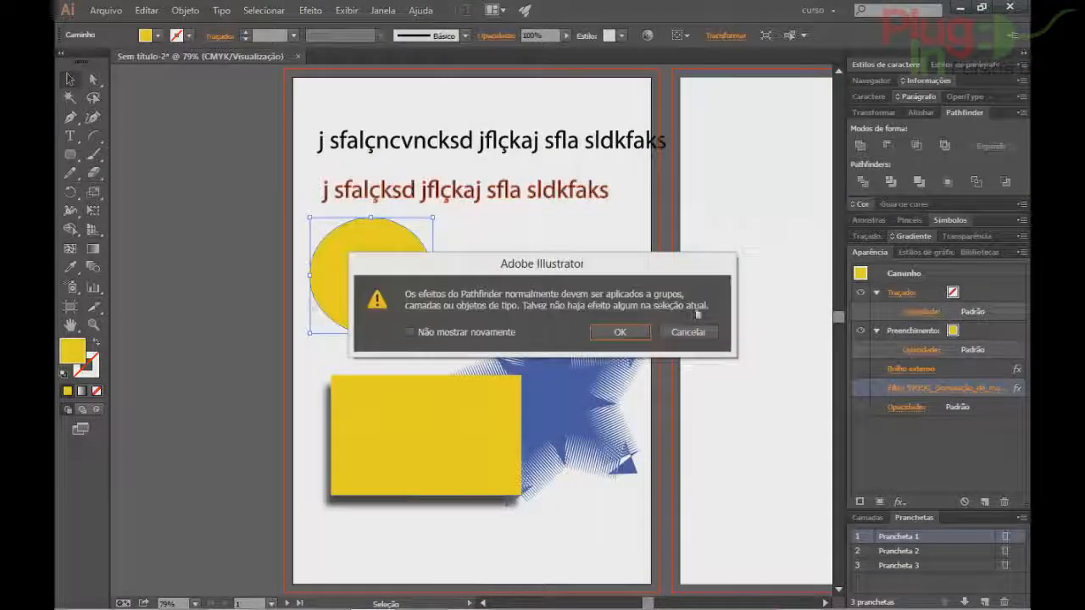
pyautogui.click(620, 333)
# Move the circle onto the rectangle's top-left corner and group the two shapes.
pyautogui.moveTo(398, 280); pyautogui.dragTo(398, 362)
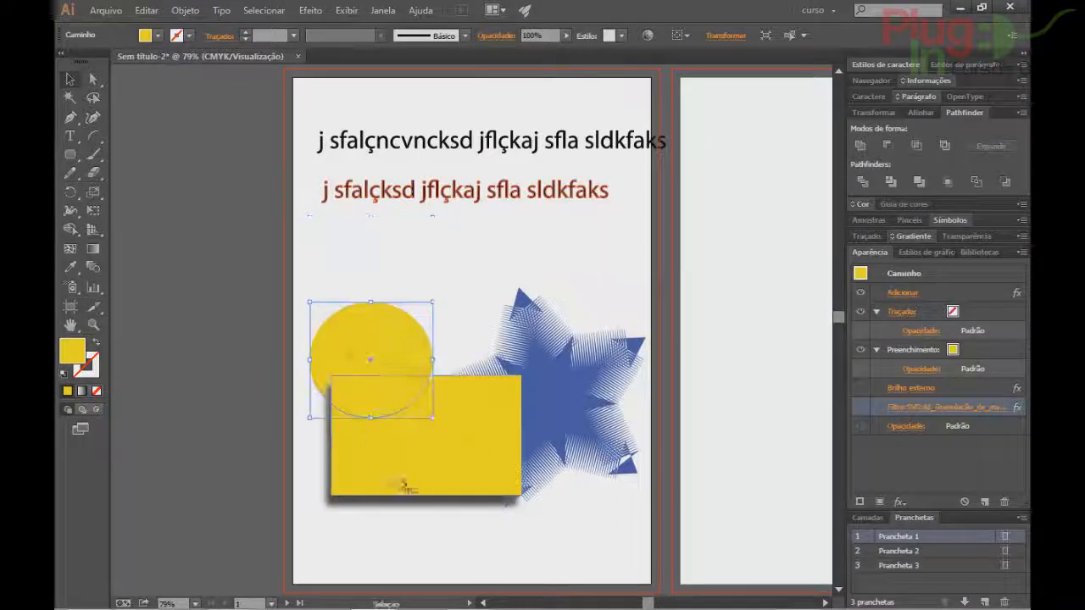
pyautogui.keyDown('shift'); pyautogui.click(374, 449); pyautogui.keyUp('shift')
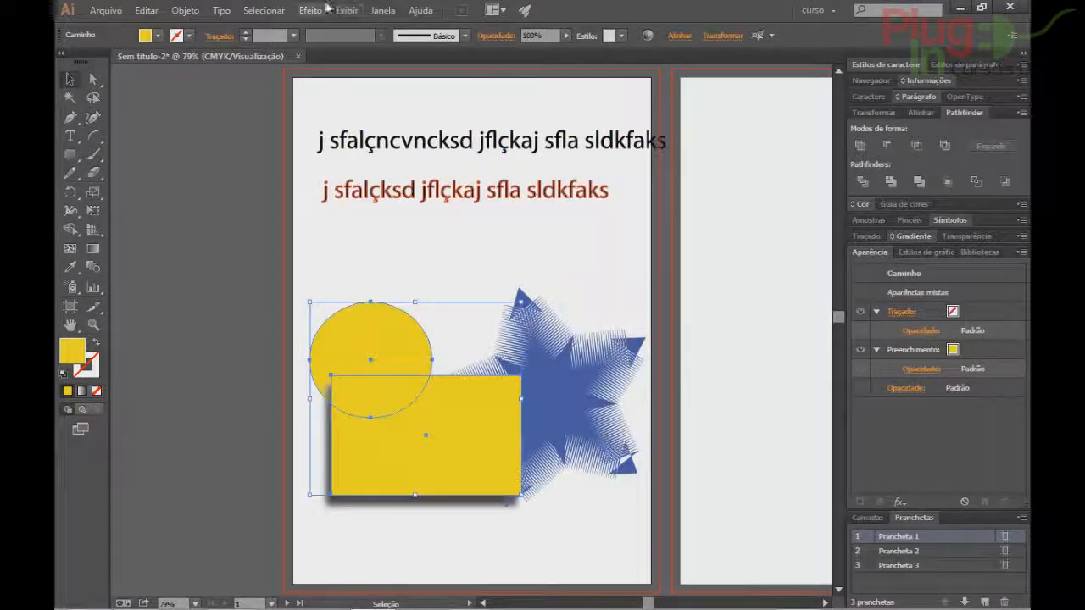
pyautogui.click(319, 8)
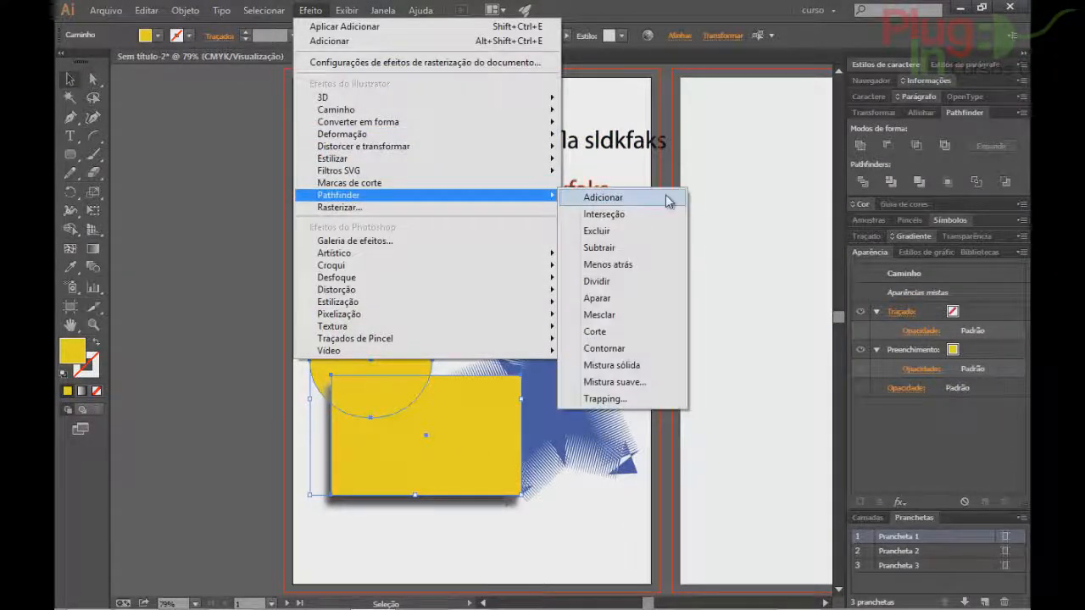
pyautogui.click(669, 200)
pyautogui.click(687, 332)
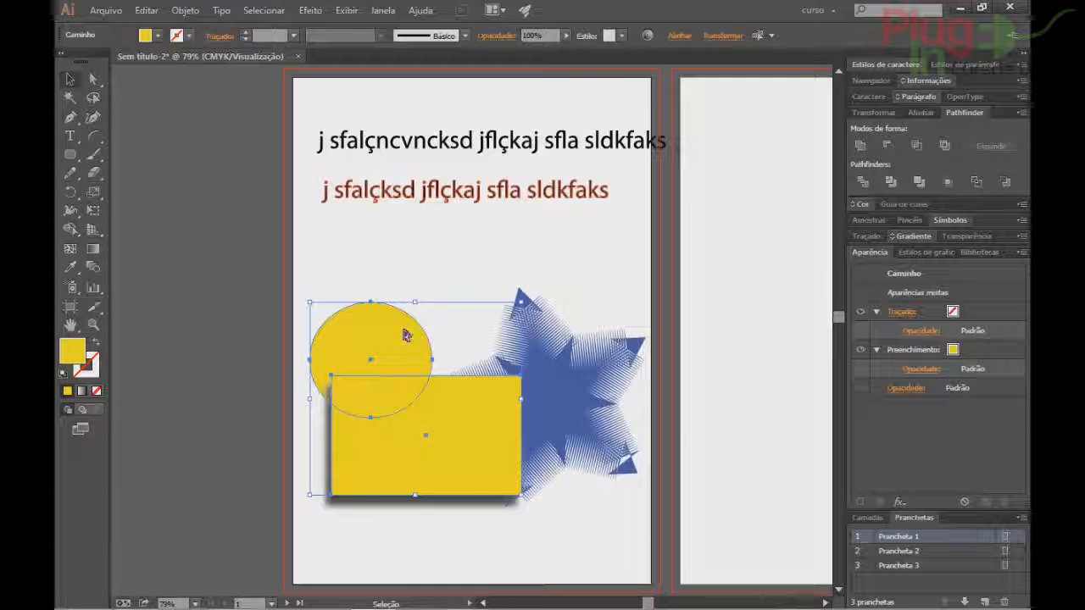
pyautogui.hotkey('ctrl', 'g')
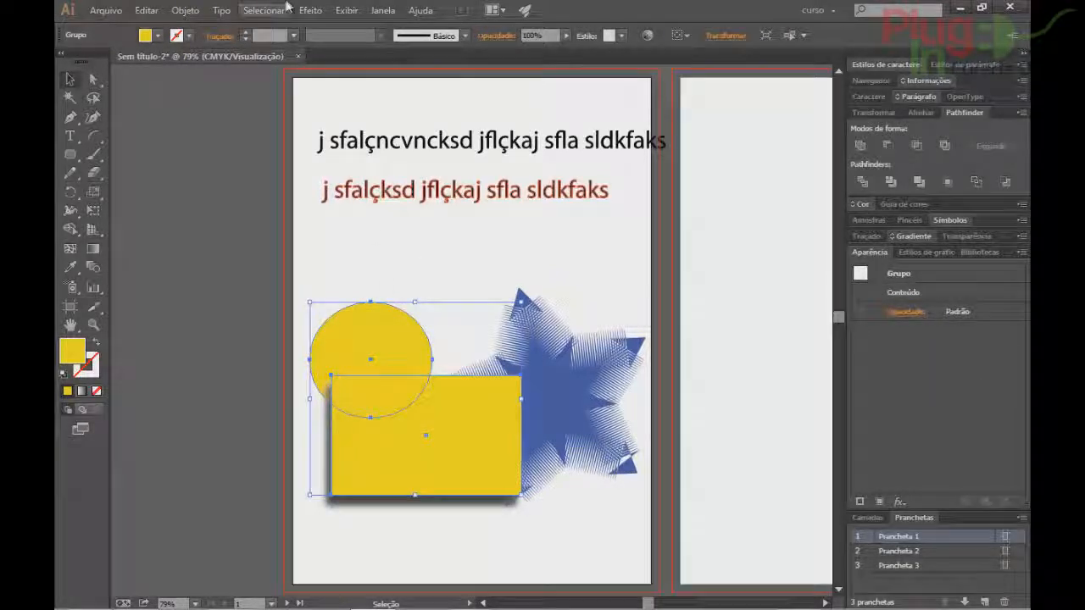
# Recolour the circle's fill to blue.
pyautogui.click(322, 311)
pyautogui.click(369, 359)
pyautogui.doubleClick(74, 363)
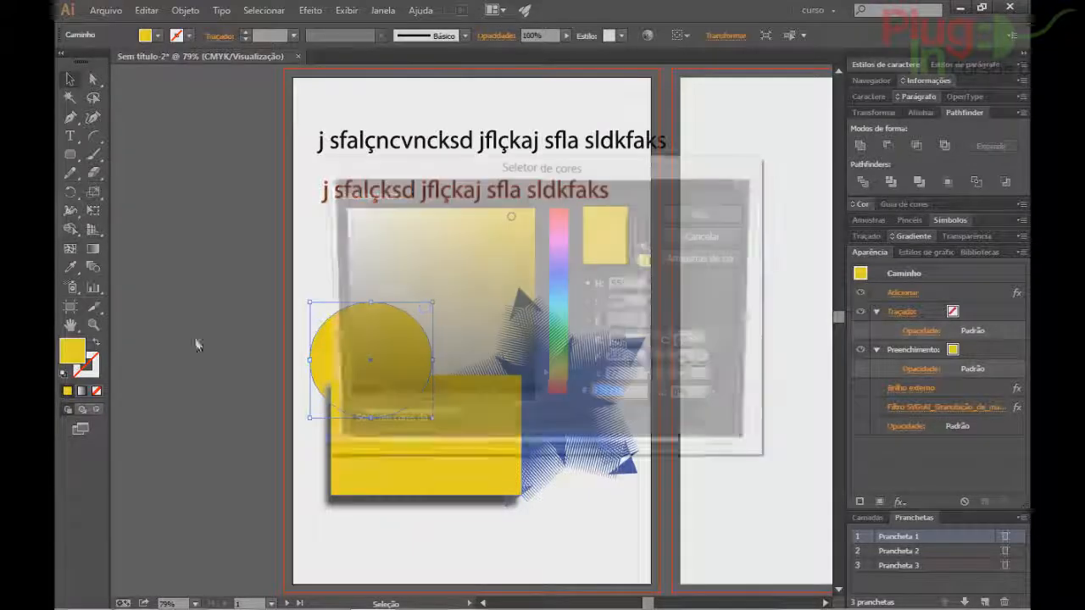
pyautogui.click(559, 278)
pyautogui.click(701, 215)
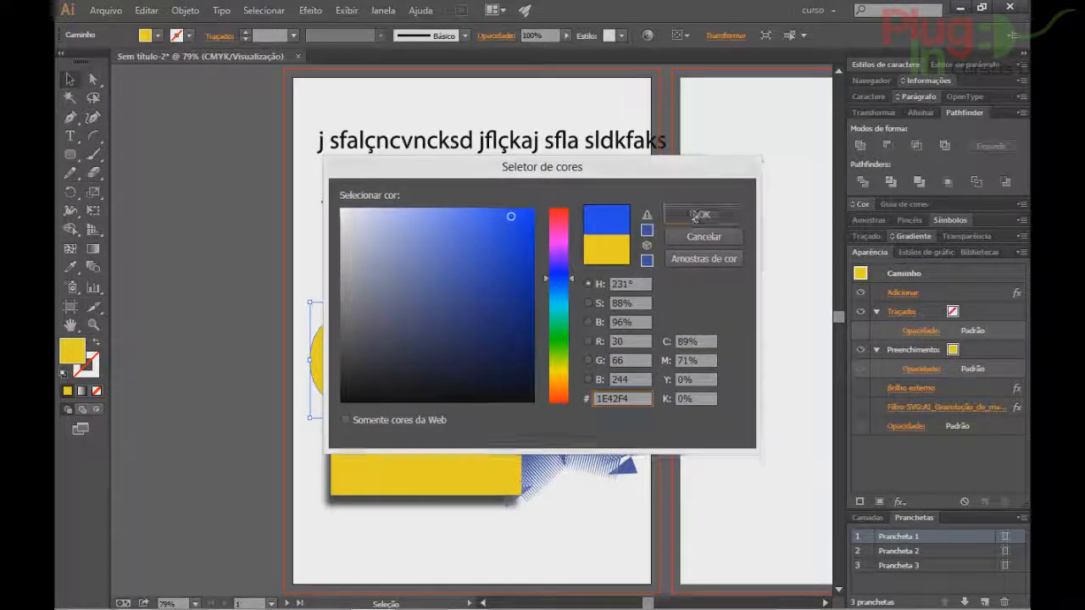
# Group the circle and rectangle, try Pathfinder Add on them, then undo it.
pyautogui.keyDown('shift'); pyautogui.click(416, 434); pyautogui.keyUp('shift')
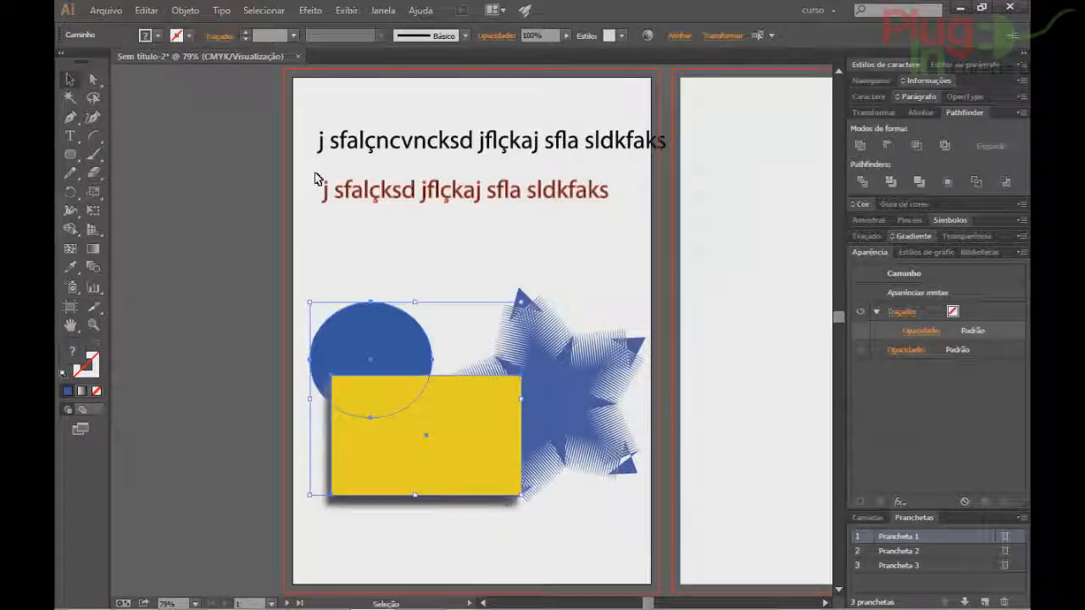
pyautogui.hotkey('ctrl', 'g')
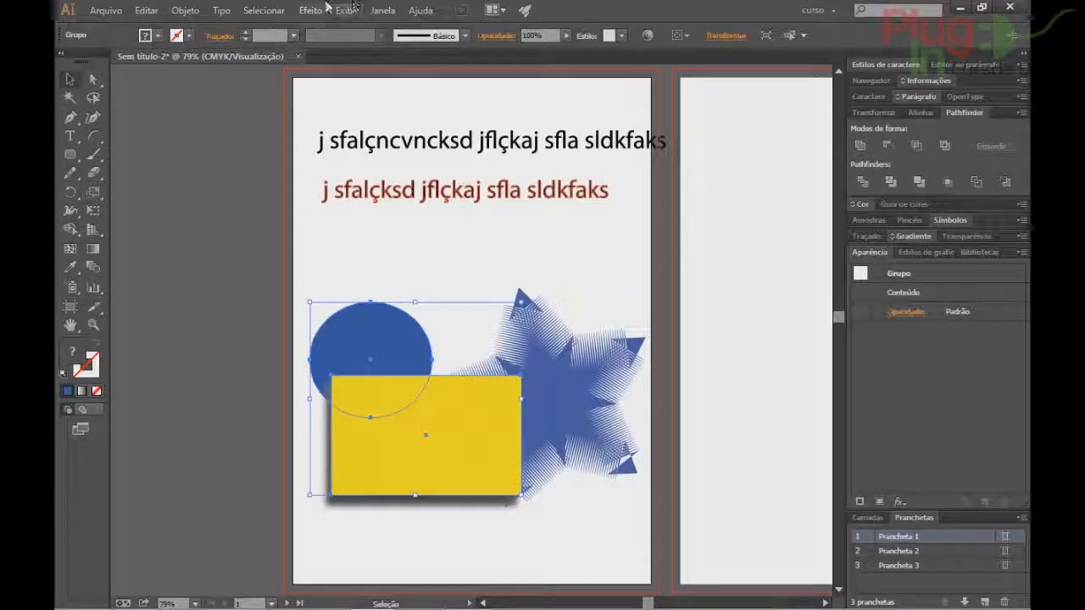
pyautogui.click(322, 9)
pyautogui.moveTo(377, 195)
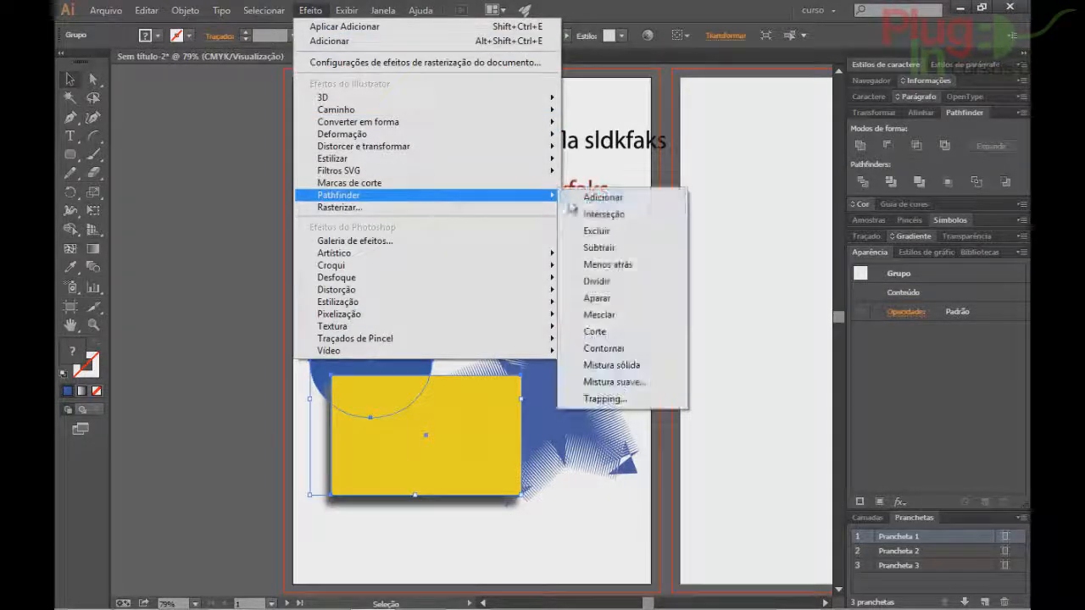
pyautogui.click(593, 197)
pyautogui.hotkey('ctrl', 'shift', 'a')
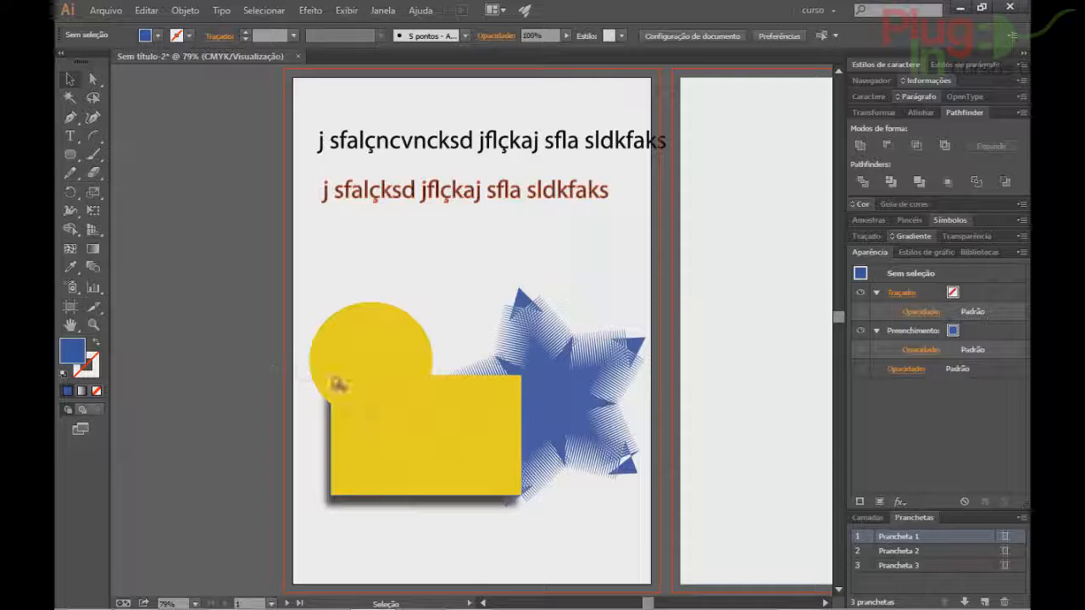
pyautogui.click(359, 344)
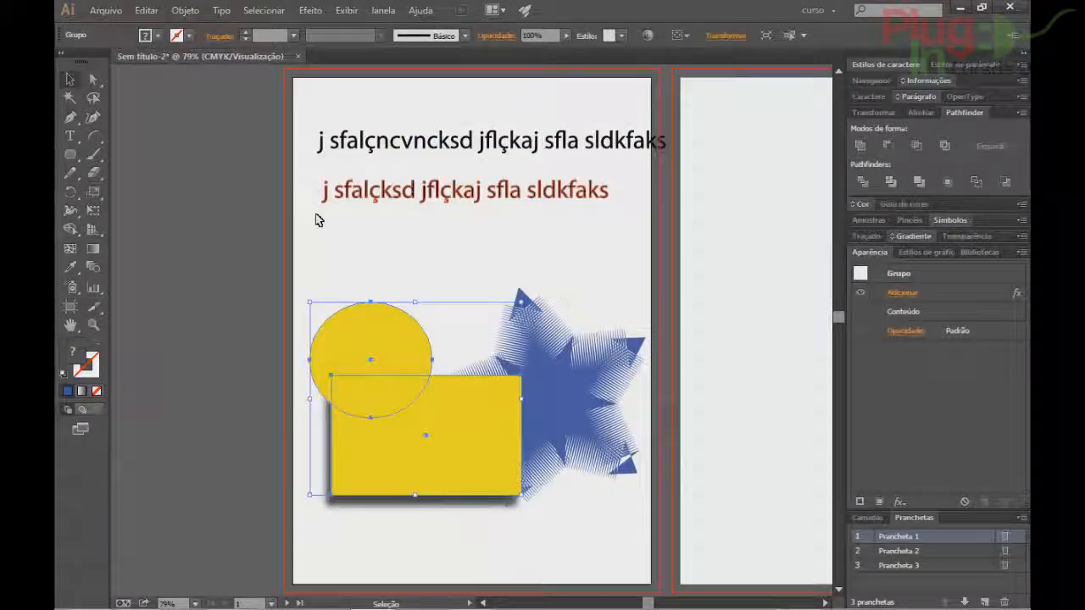
pyautogui.hotkey('ctrl', 'z')
# Move the group up, ungroup it, and drag the rectangle down below the circle.
pyautogui.click(299, 302)
pyautogui.moveTo(385, 321); pyautogui.dragTo(384, 253)
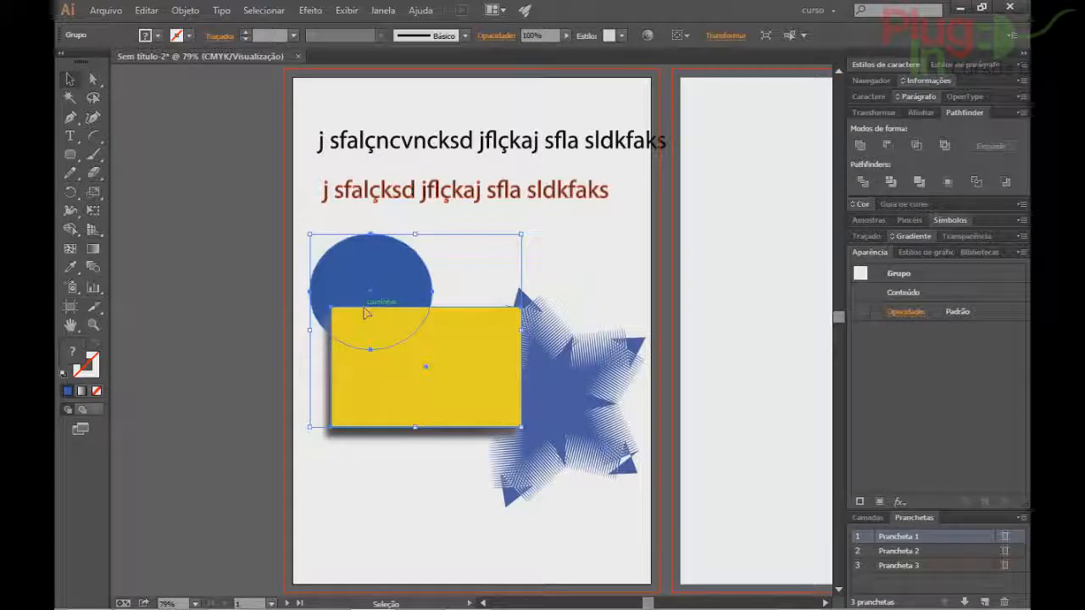
pyautogui.hotkey('ctrl', 'shift', 'g')
pyautogui.click(294, 380)
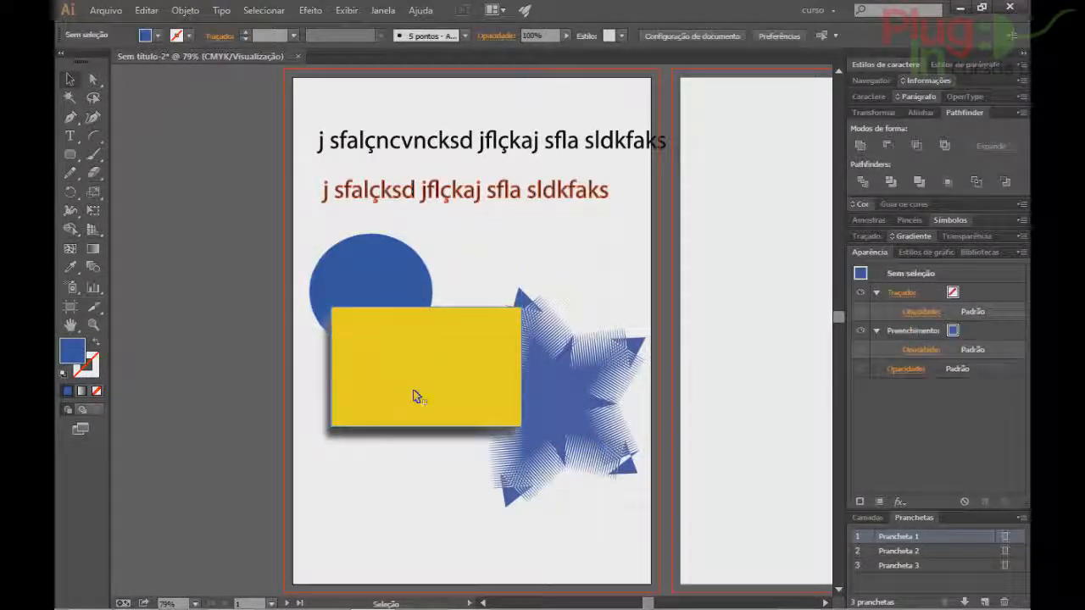
pyautogui.moveTo(416, 397); pyautogui.dragTo(415, 487)
pyautogui.click(364, 280)
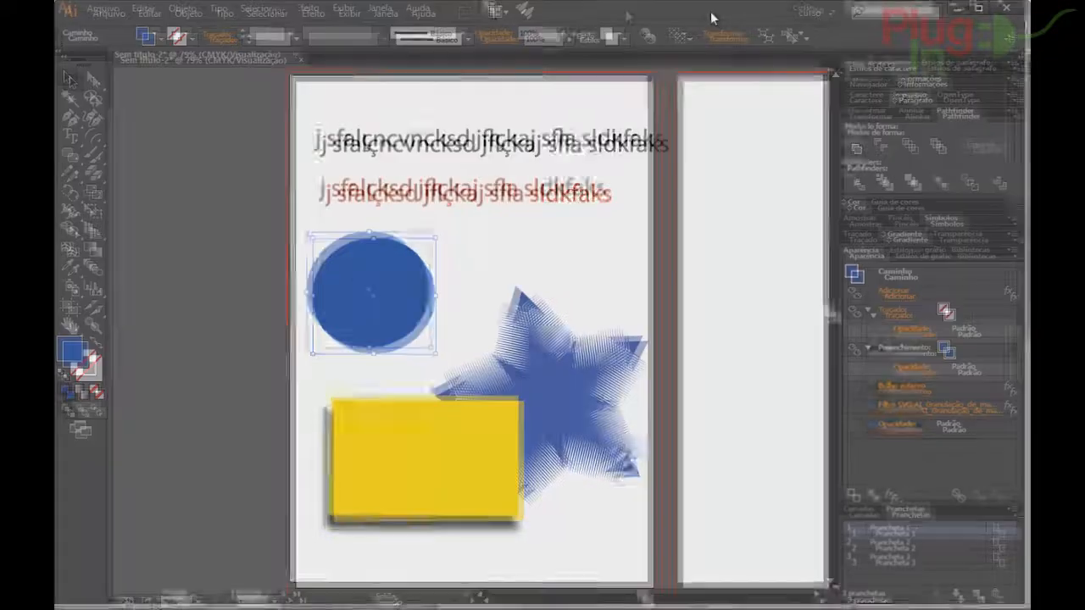
# Bring up Rasterizar for the blue circle: CMYK, 72 ppi, transparent background, 12,7 mm padding.
pyautogui.click(314, 14)
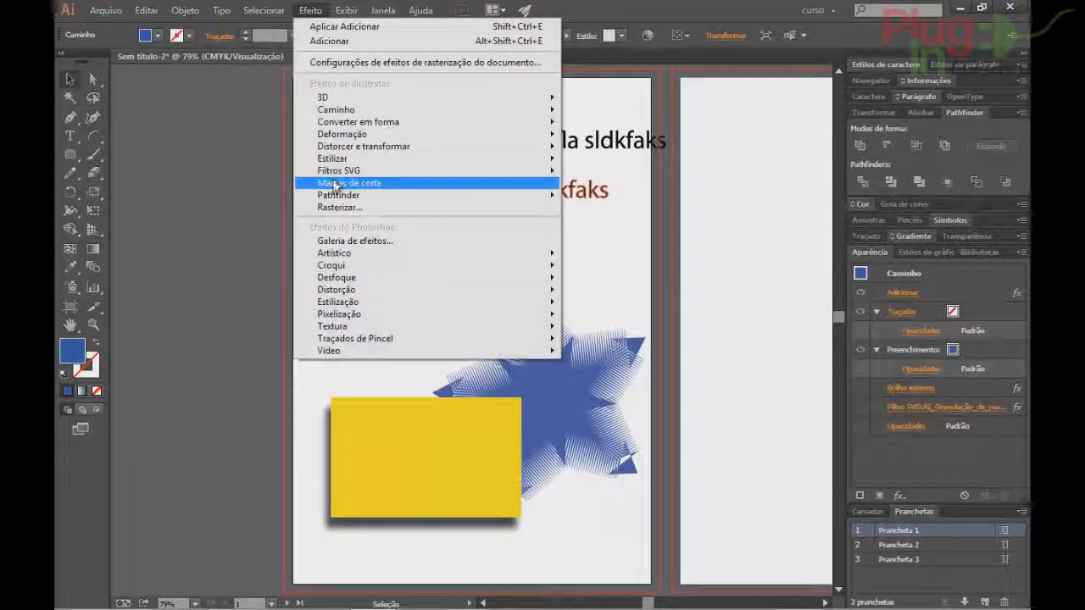
pyautogui.moveTo(352, 198)
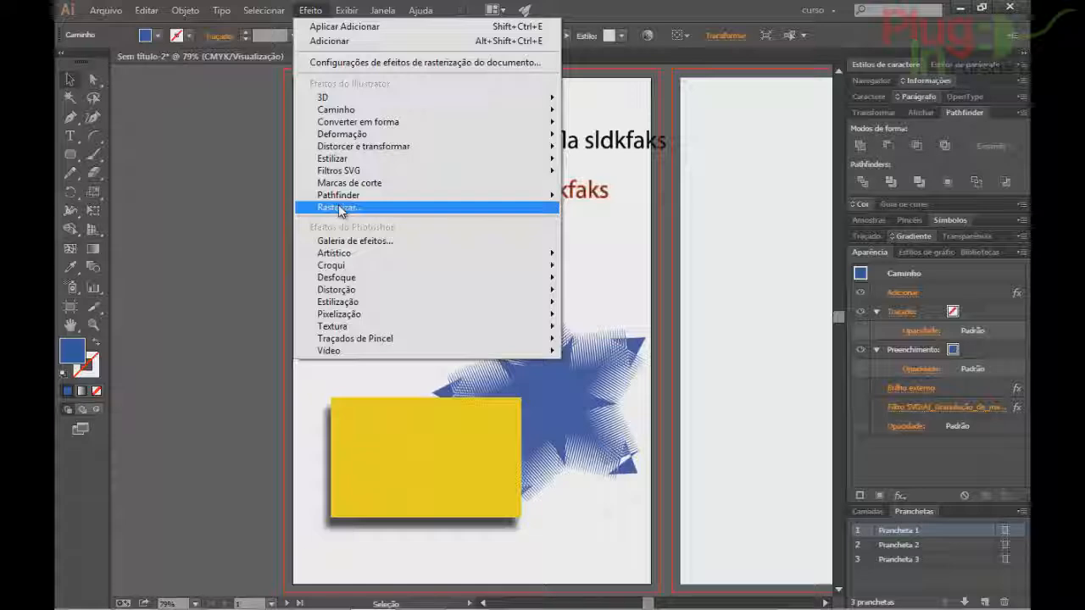
pyautogui.moveTo(185, 10)
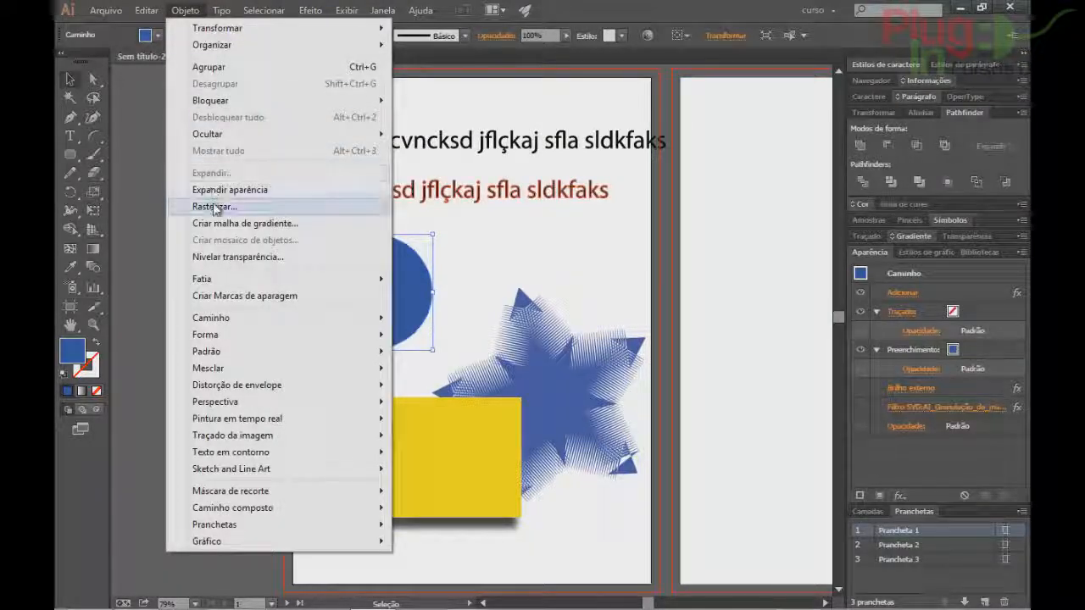
pyautogui.moveTo(311, 10)
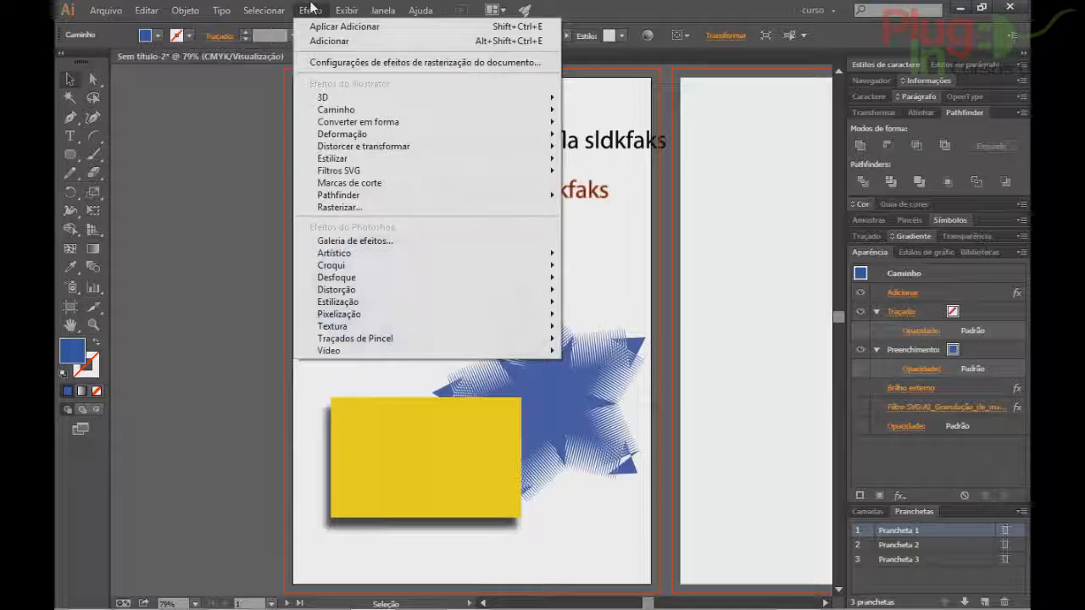
pyautogui.click(335, 208)
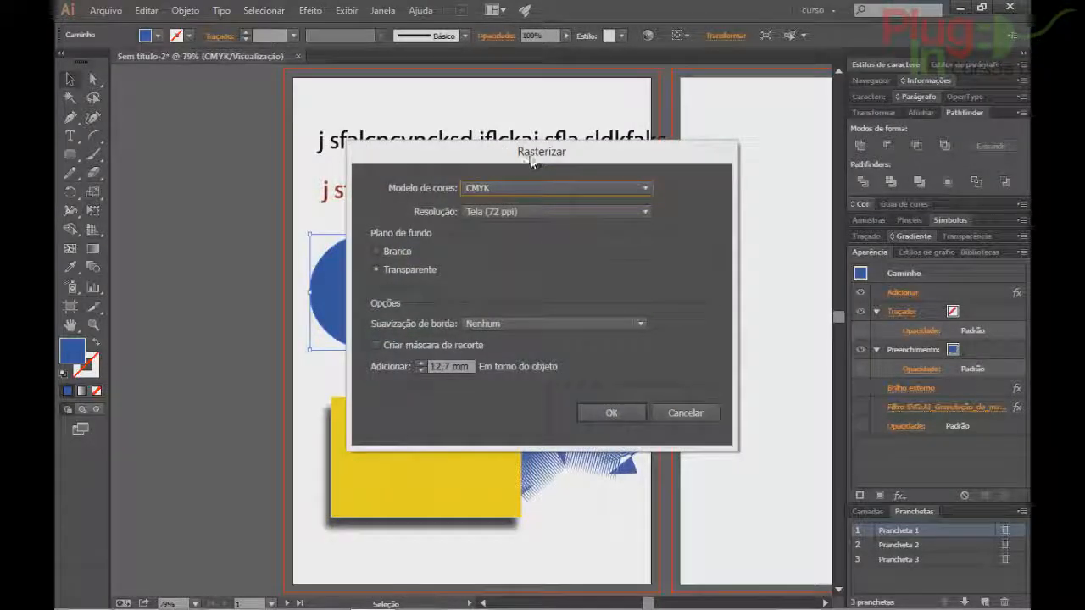
# Apply Rasterize to the blue circle with CMYK, 72 ppi and no anti-aliasing.
pyautogui.moveTo(531, 161); pyautogui.dragTo(668, 87)
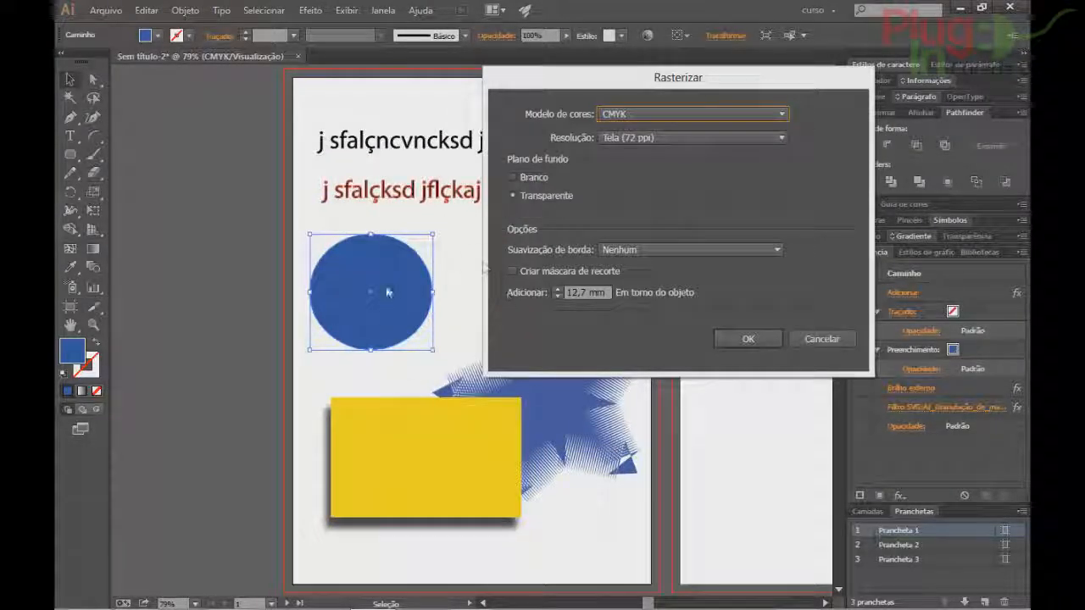
pyautogui.click(652, 113)
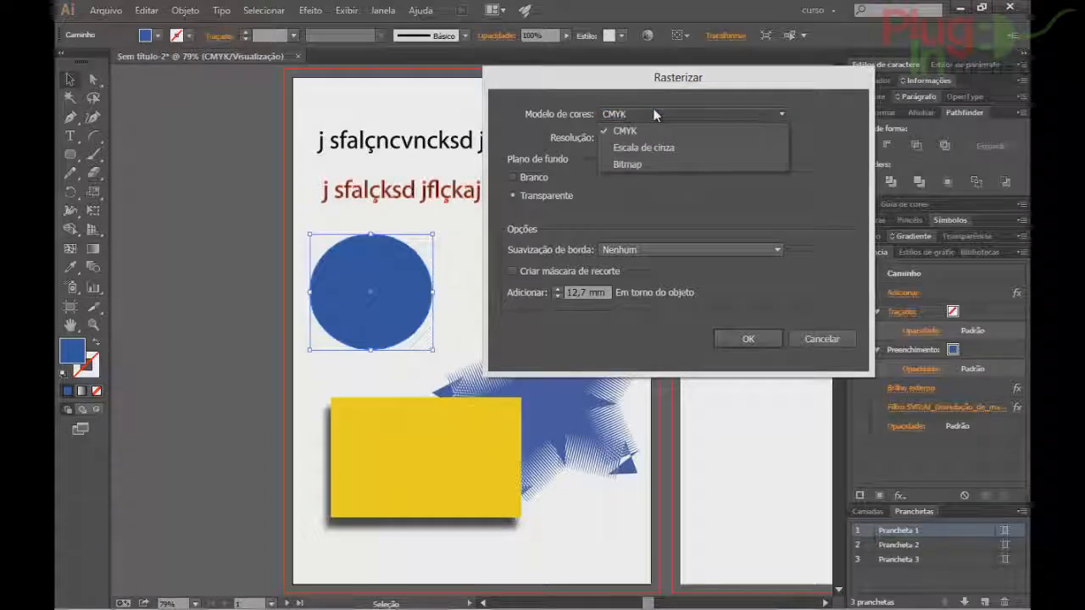
pyautogui.click(652, 112)
pyautogui.click(646, 137)
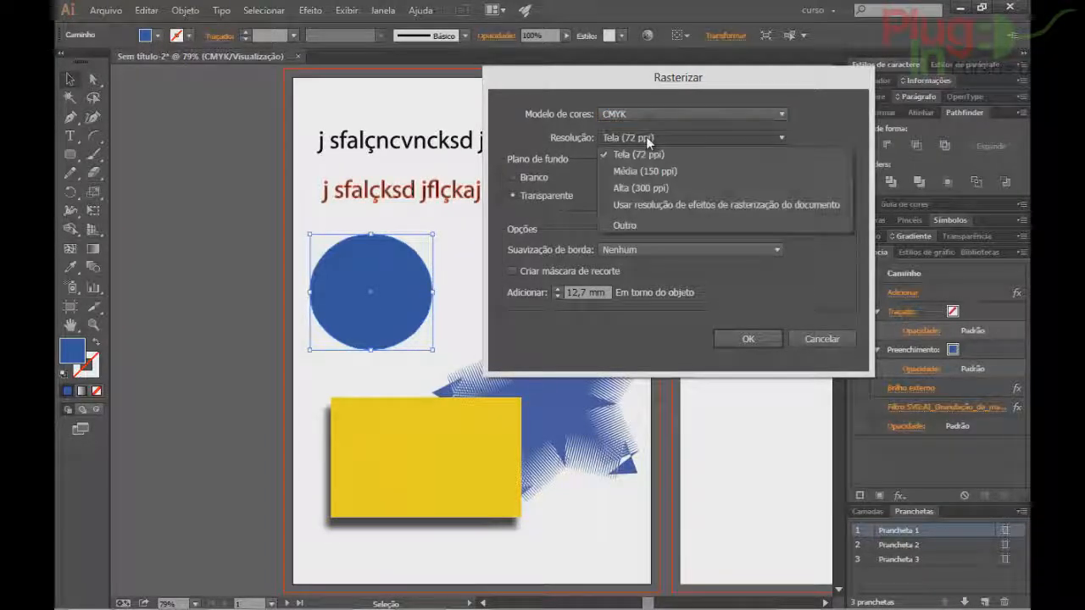
pyautogui.click(646, 136)
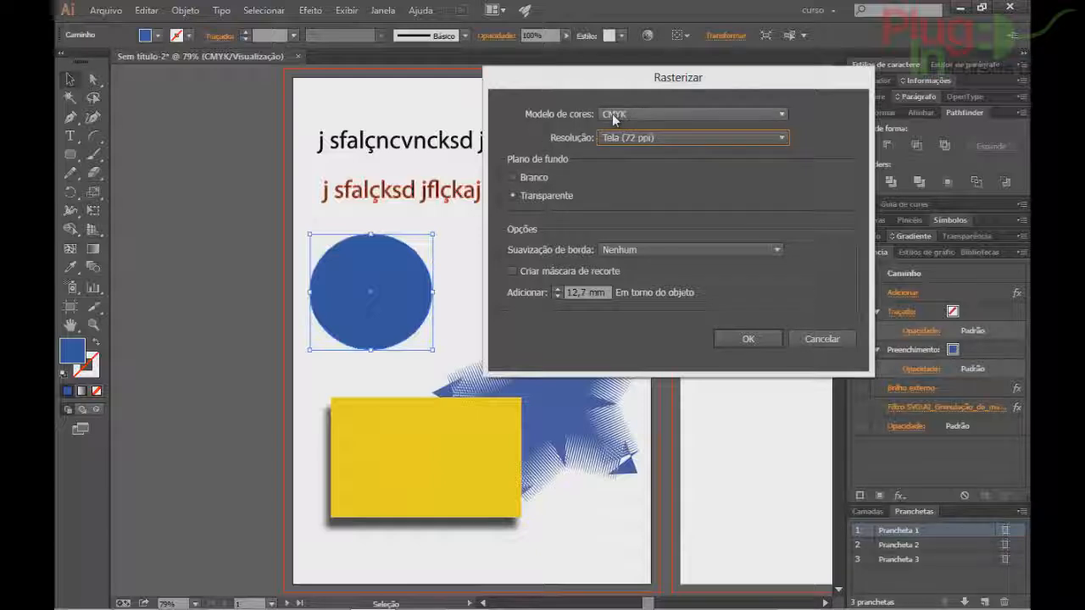
pyautogui.click(523, 179)
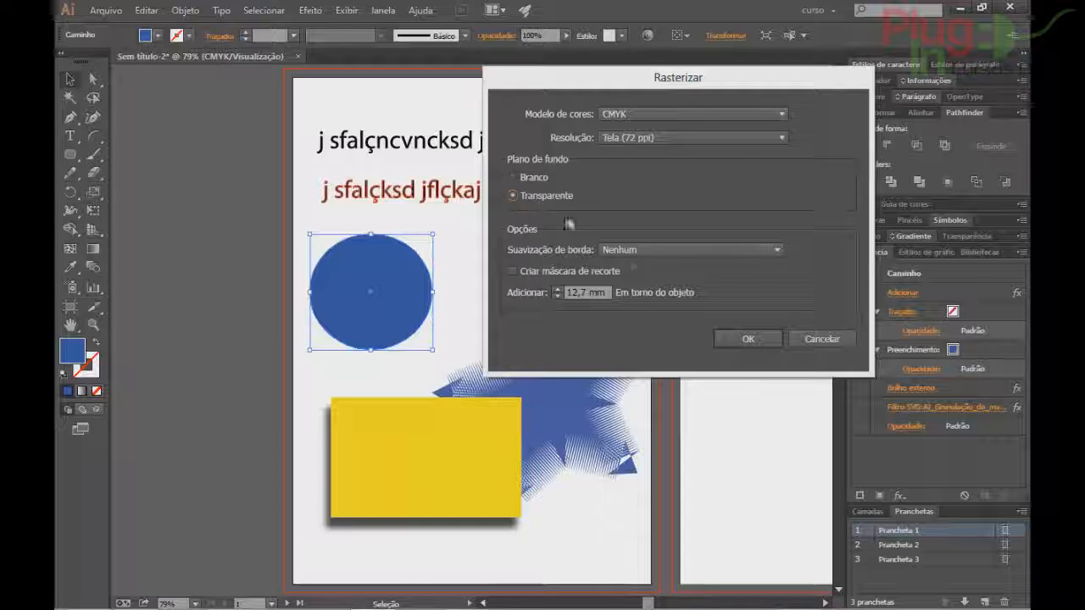
pyautogui.click(668, 249)
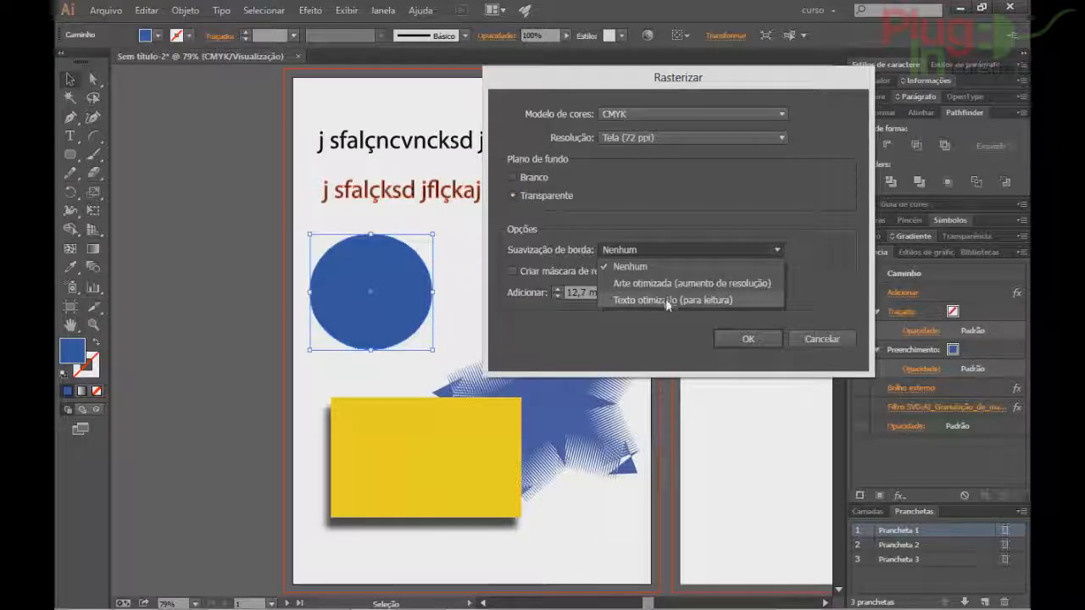
pyautogui.click(853, 208)
pyautogui.click(748, 339)
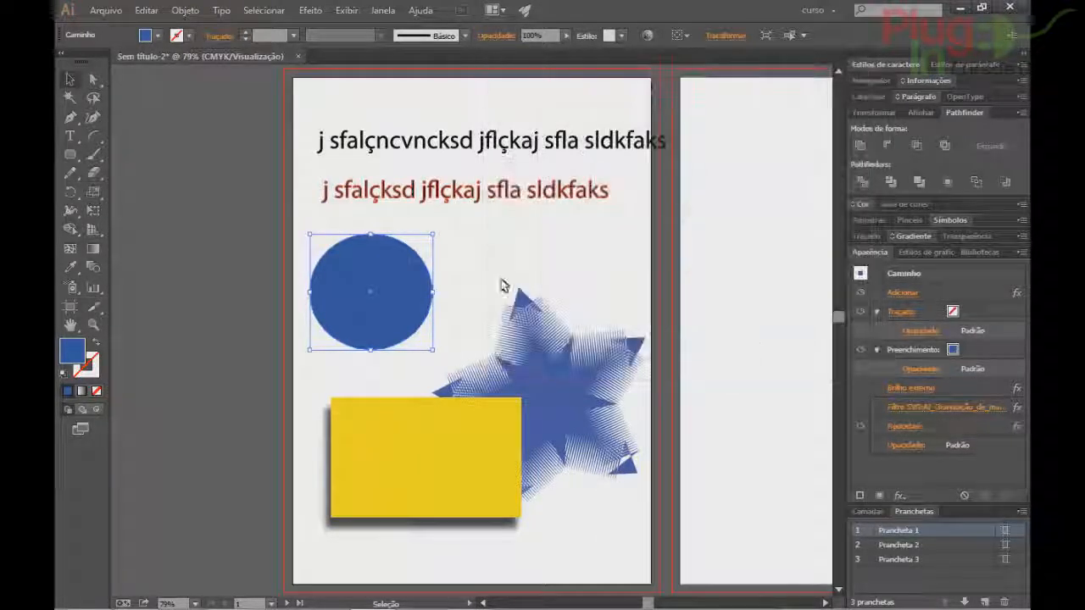
# Nudge the circle and zoom to inspect its pixelated edges, then undo the move and Rasterize effect.
pyautogui.hotkey('ctrl', 'shift', 'a')
pyautogui.click(346, 264)
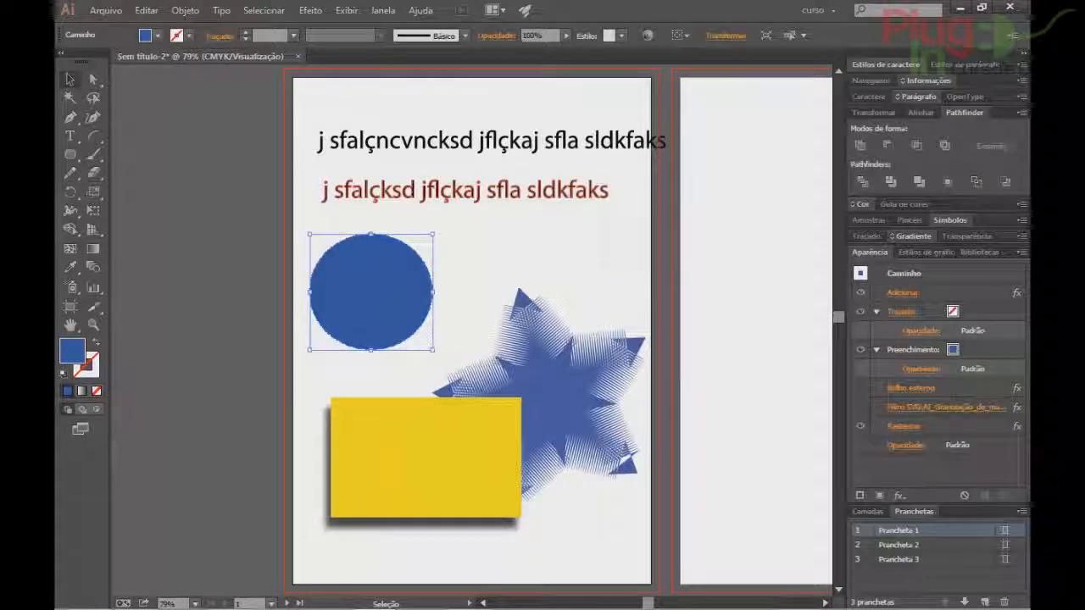
pyautogui.moveTo(345, 264); pyautogui.dragTo(379, 244)
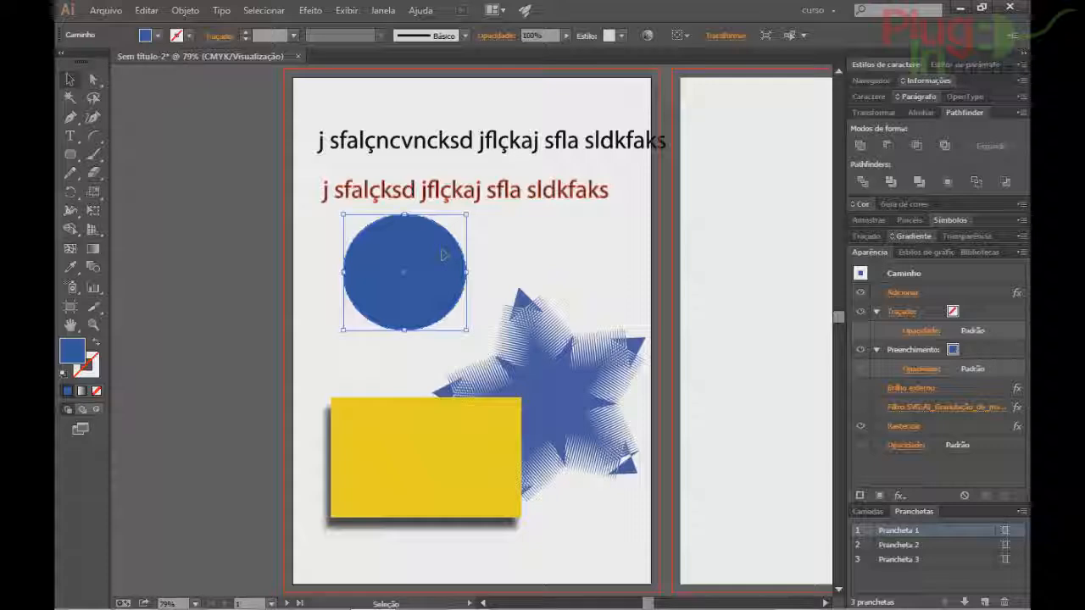
pyautogui.scroll(9, 363, 225)
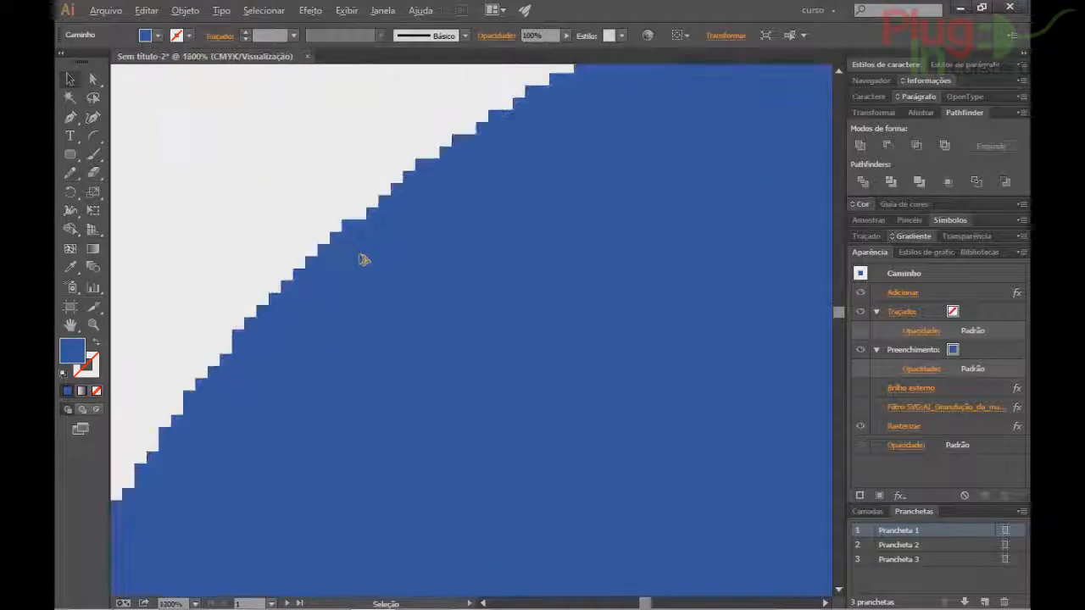
pyautogui.hotkey('ctrl', '0')
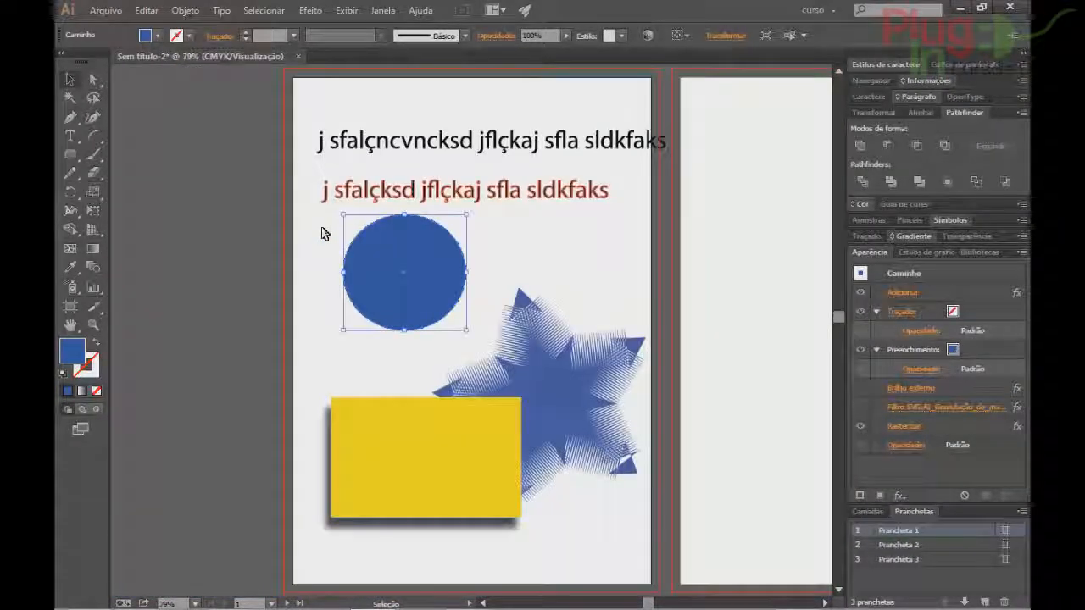
pyautogui.hotkey('ctrl', 'z')
pyautogui.hotkey('ctrl', 'z')
pyautogui.hotkey('ctrl', 'z')
pyautogui.press('v')
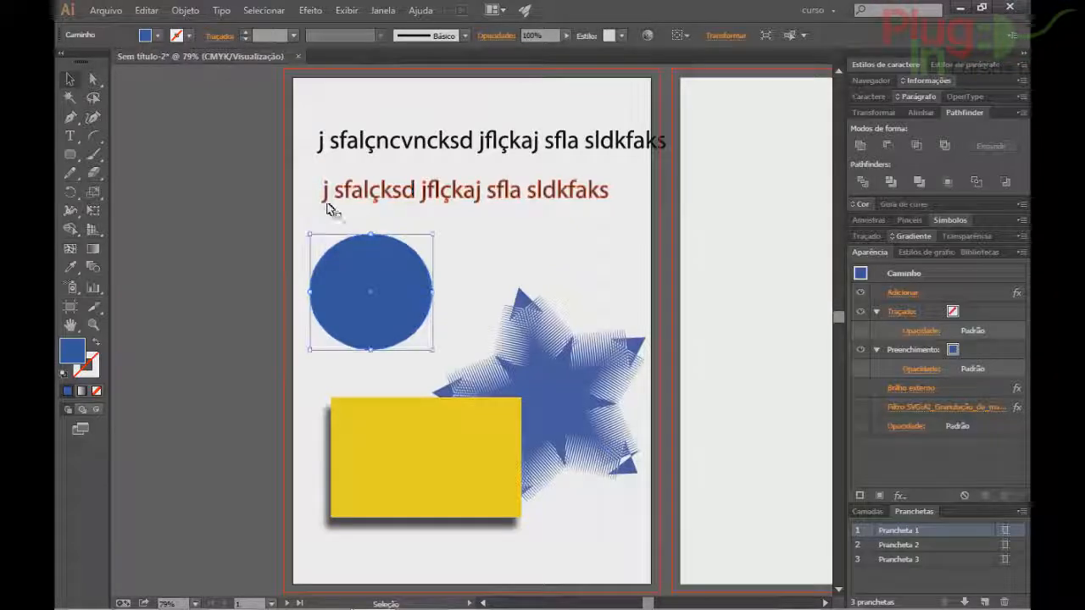
pyautogui.click(264, 10)
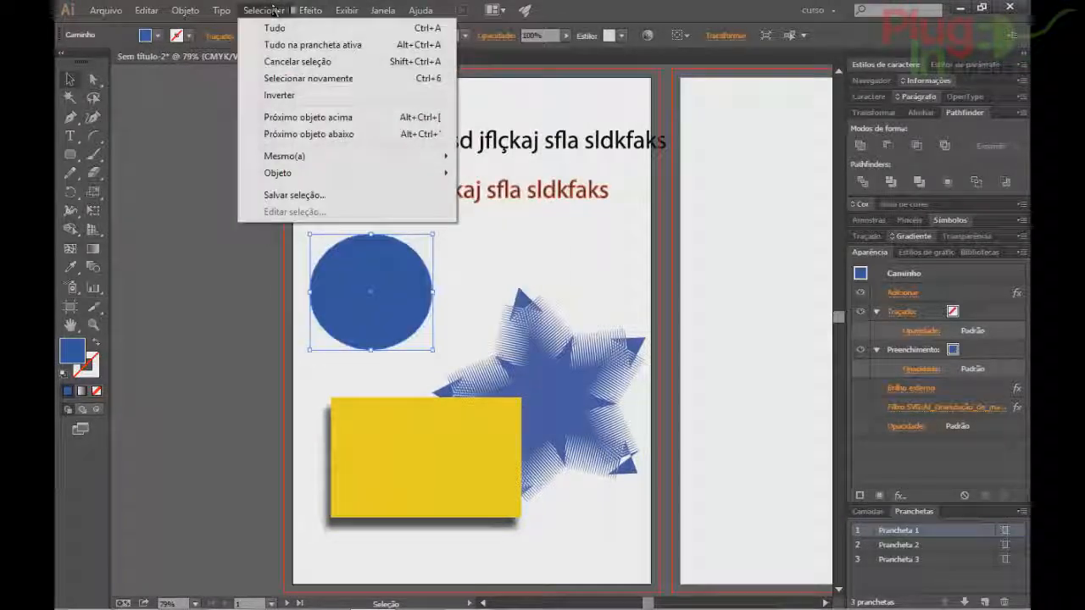
# Open the Document Raster Effects Settings and cancel without changes.
pyautogui.moveTo(310, 10)
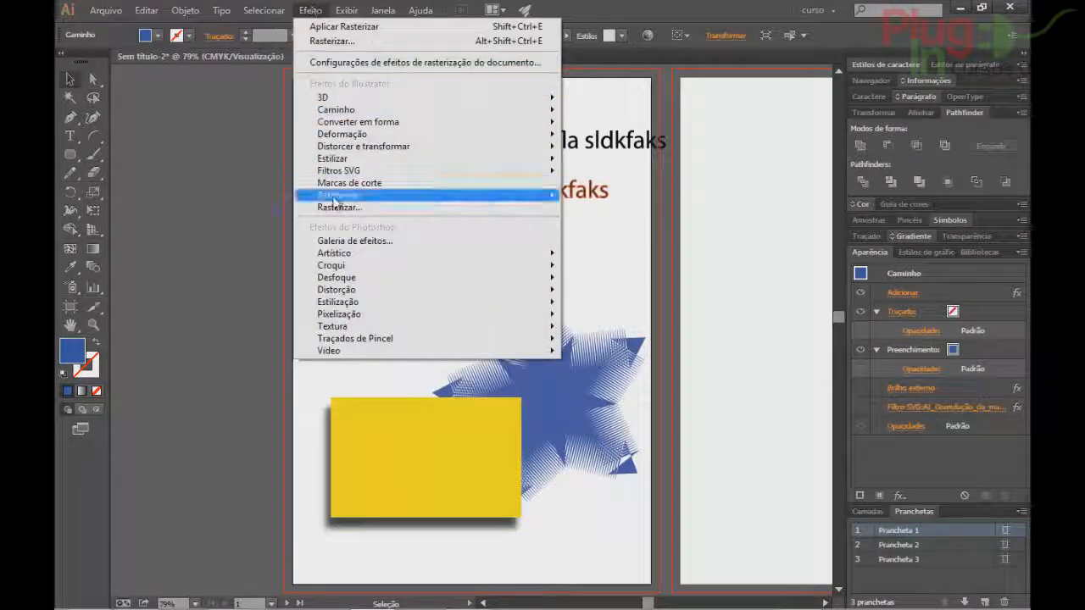
pyautogui.click(356, 62)
pyautogui.click(629, 453)
# Clear the selection and reselect the blue circle for an effect.
pyautogui.click(312, 9)
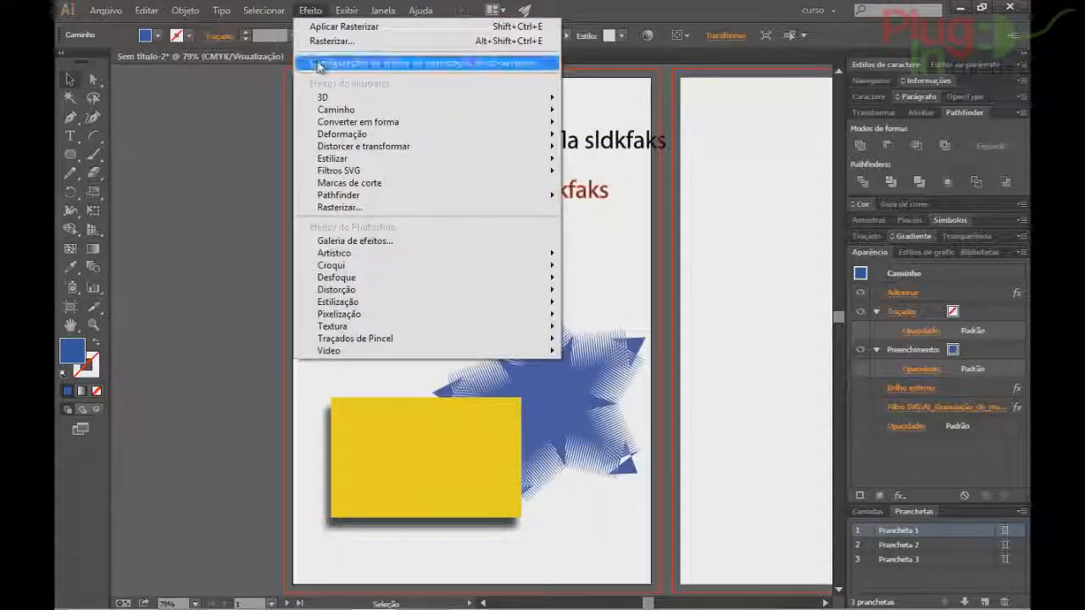
pyautogui.click(734, 251)
pyautogui.click(734, 253)
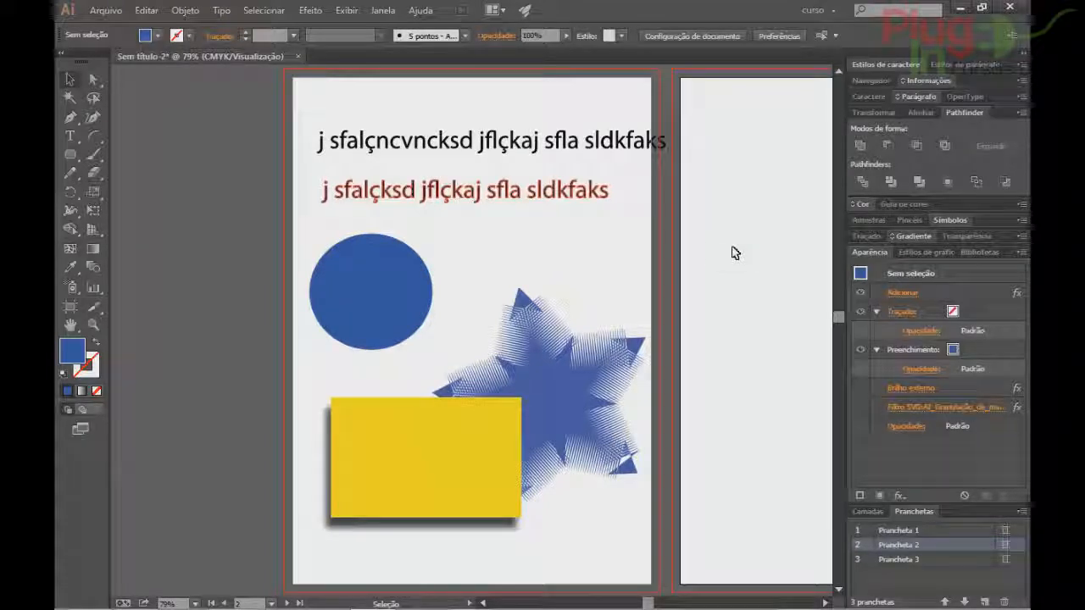
pyautogui.click(409, 296)
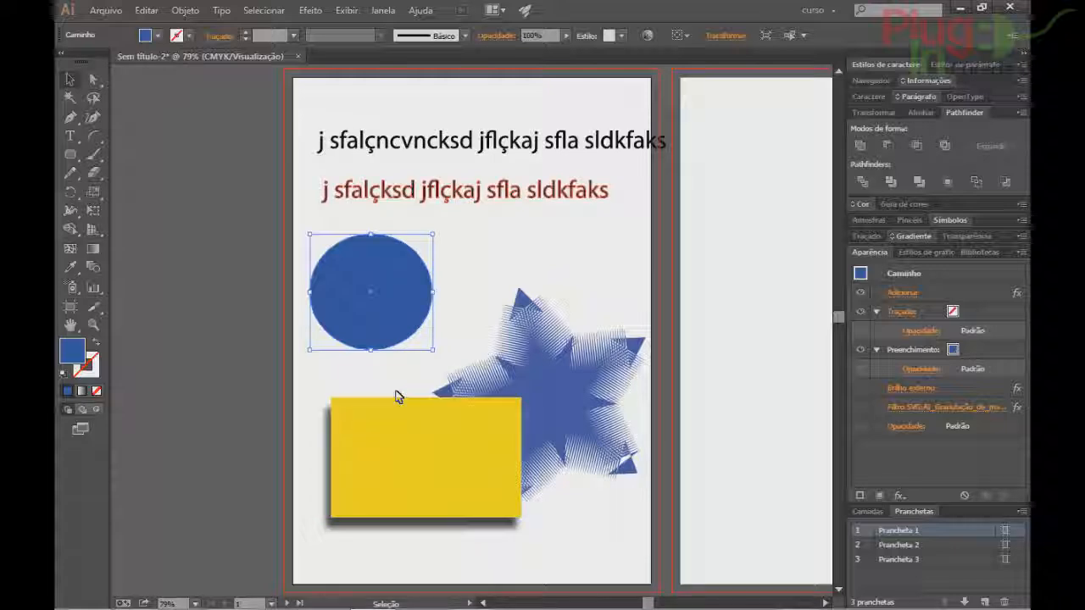
pyautogui.click(310, 10)
# Preview Afresco, Aquarela and Arestas Posterizadas on the circle in the Filter Gallery, then cancel.
pyautogui.moveTo(373, 259)
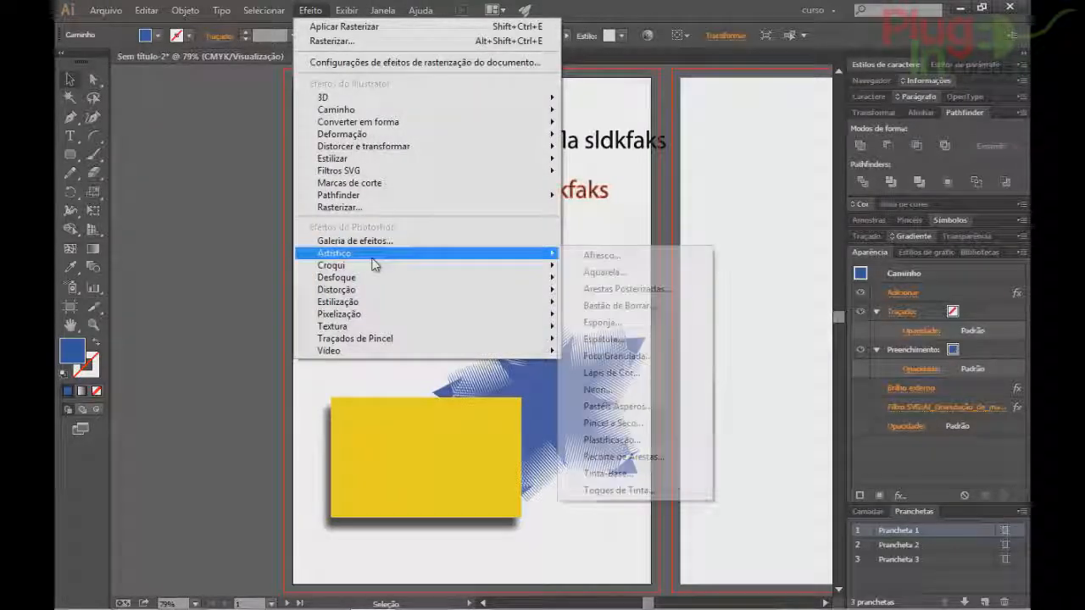
pyautogui.click(623, 259)
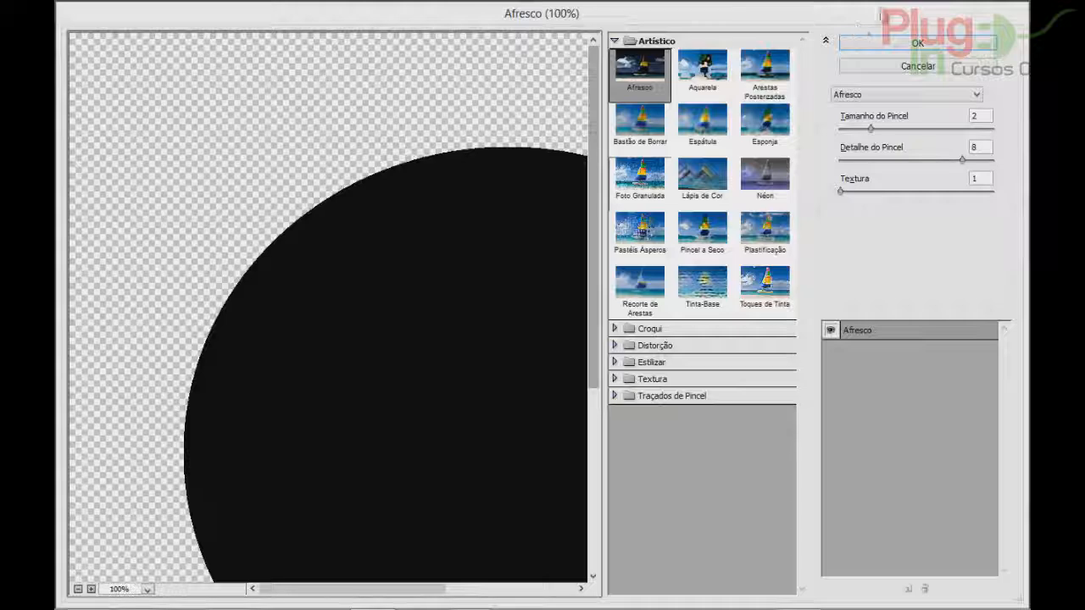
pyautogui.click(704, 68)
pyautogui.click(764, 66)
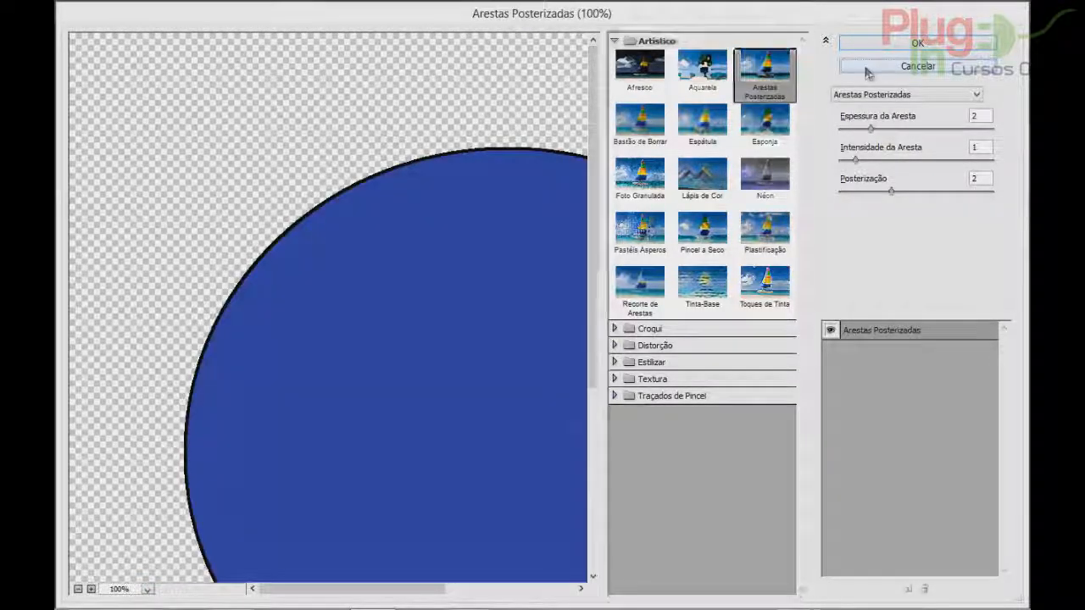
pyautogui.click(866, 68)
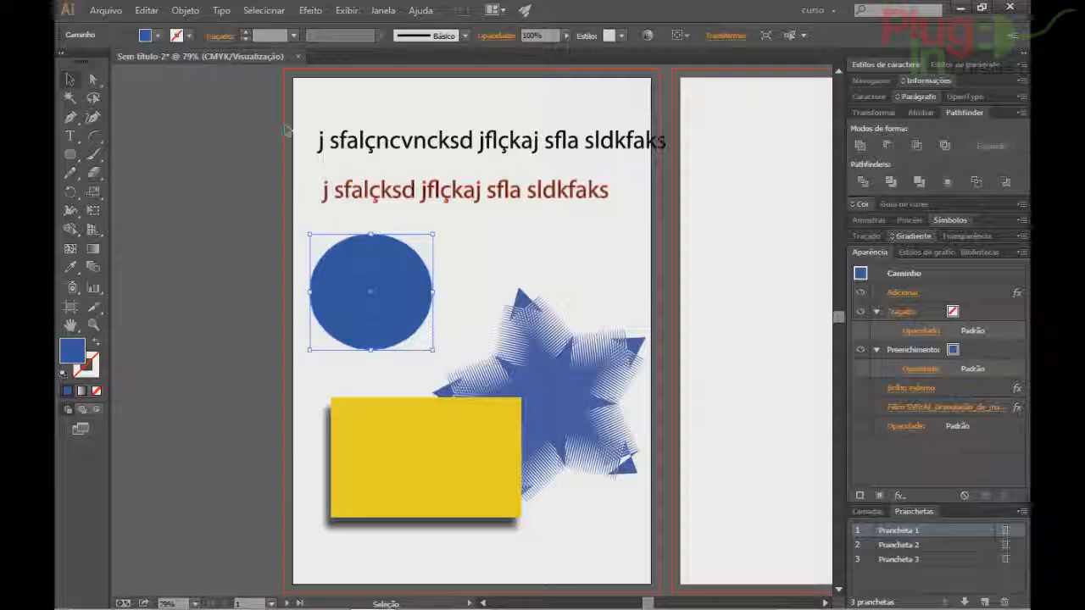